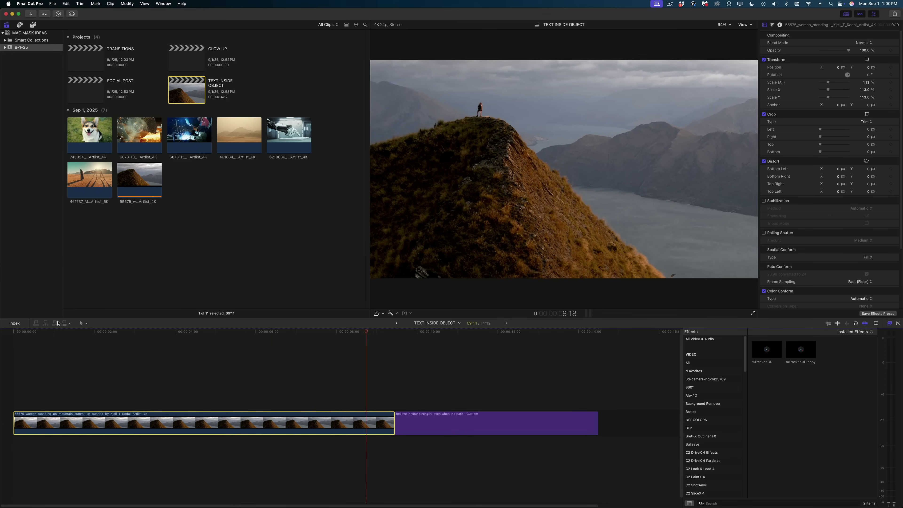
Stop playback and duplicate the mountain clip onto a track directly above the original
{"action": "key", "text": "space"}
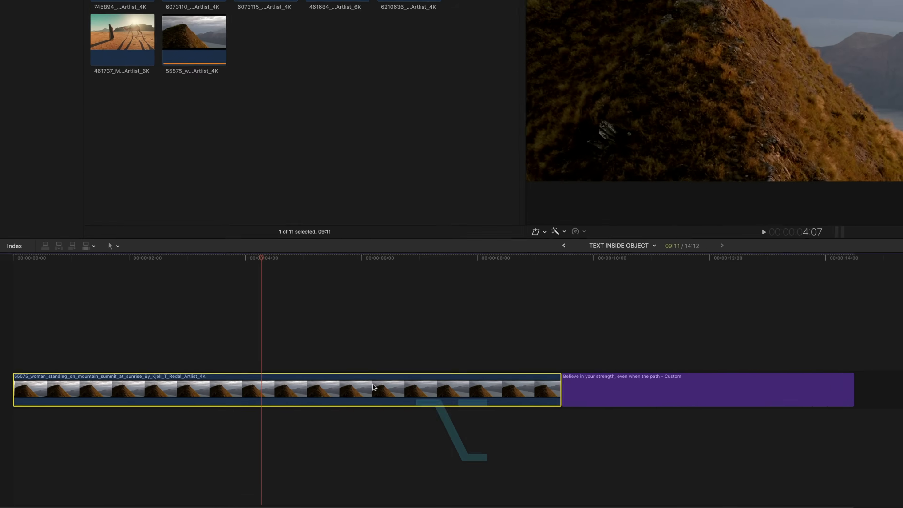
{"action": "left_click_drag", "start_coordinate": [264, 422], "coordinate": [265, 390]}
{"action": "left_click_drag", "start_coordinate": [488, 291], "coordinate": [487, 291]}
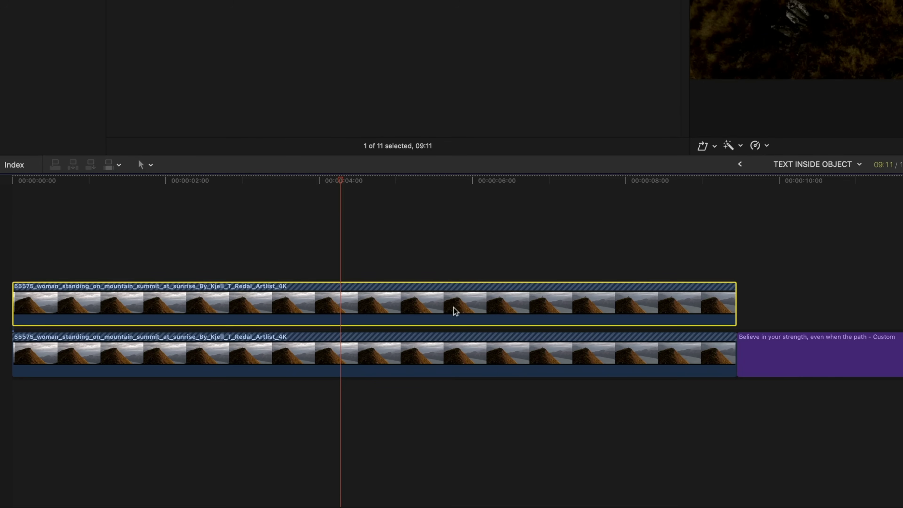
Disable the lower mountain copy and add a Magnetic Mask to the upper copy
{"action": "left_click", "coordinate": [448, 357]}
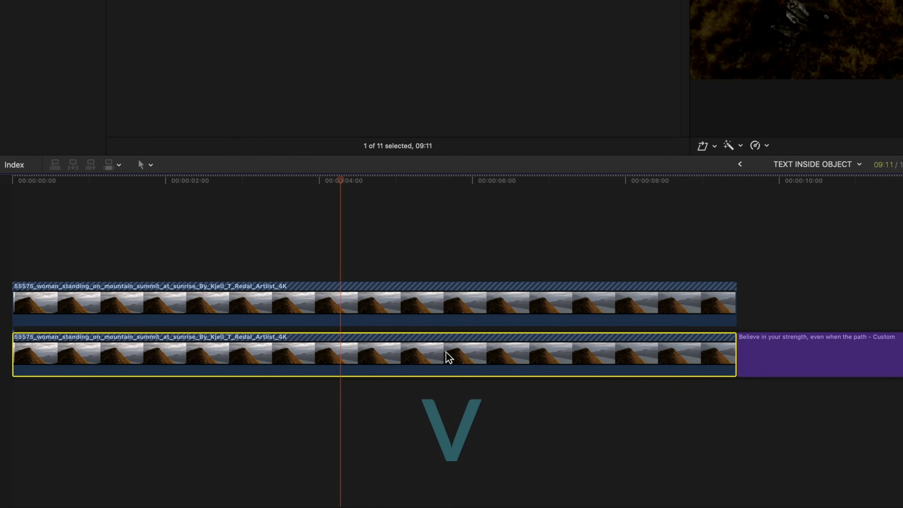
{"action": "key", "text": "v"}
{"action": "left_click", "coordinate": [475, 308]}
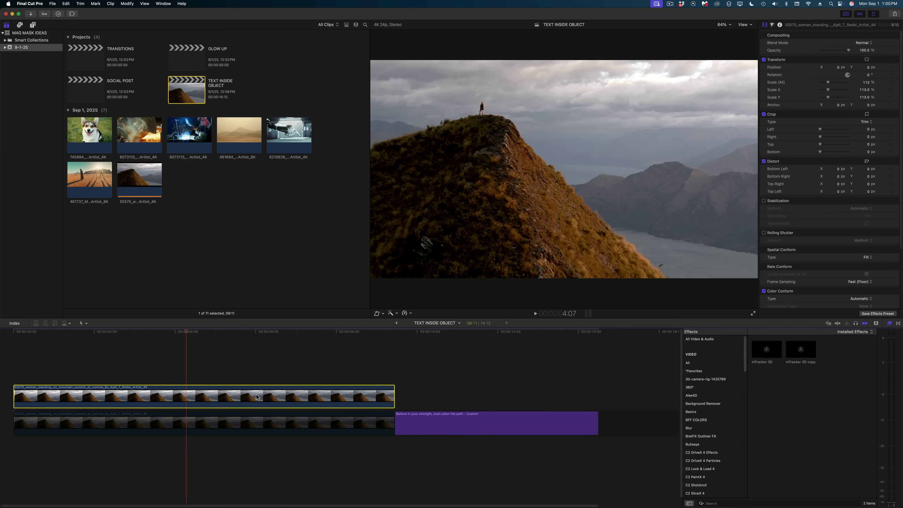
{"action": "key", "text": "ctrl+shift+m"}
Analyze the mountain's Magnetic Mask across the clip, finish editing, and invert it
{"action": "left_click", "coordinate": [397, 35]}
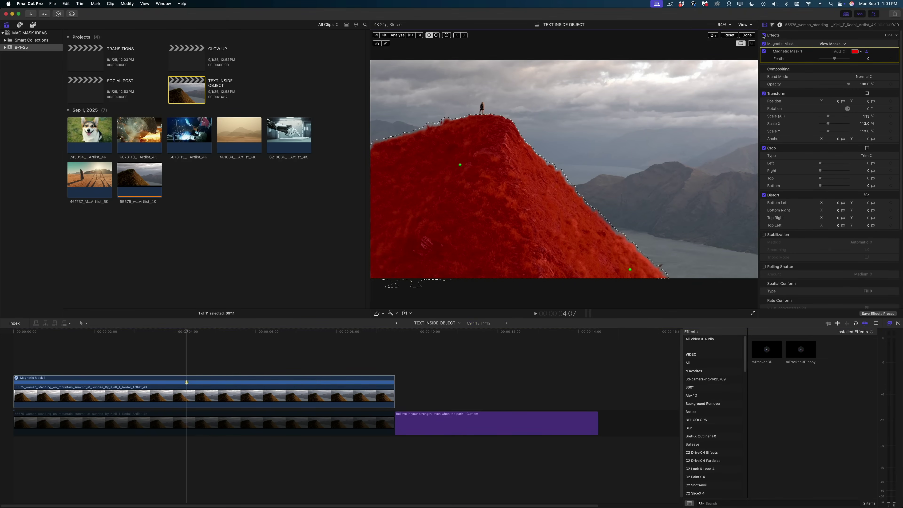
{"action": "left_click", "coordinate": [751, 35]}
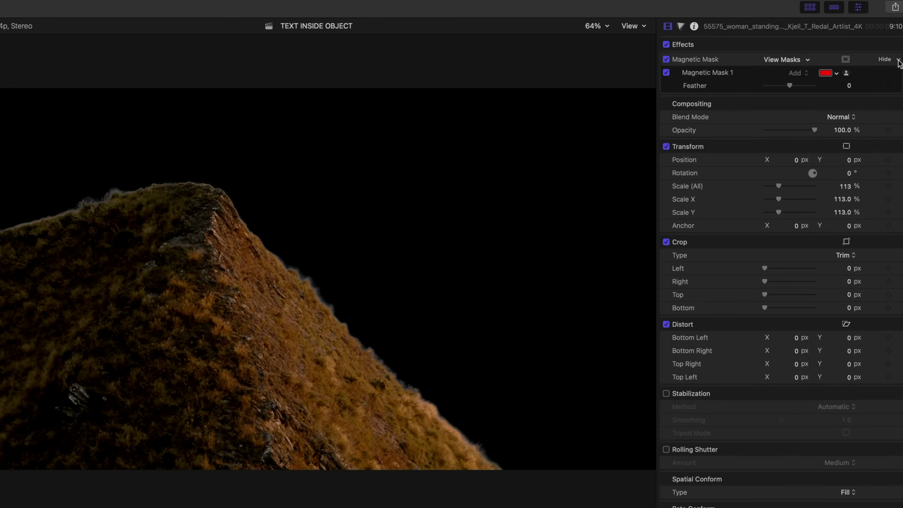
{"action": "left_click", "coordinate": [898, 60]}
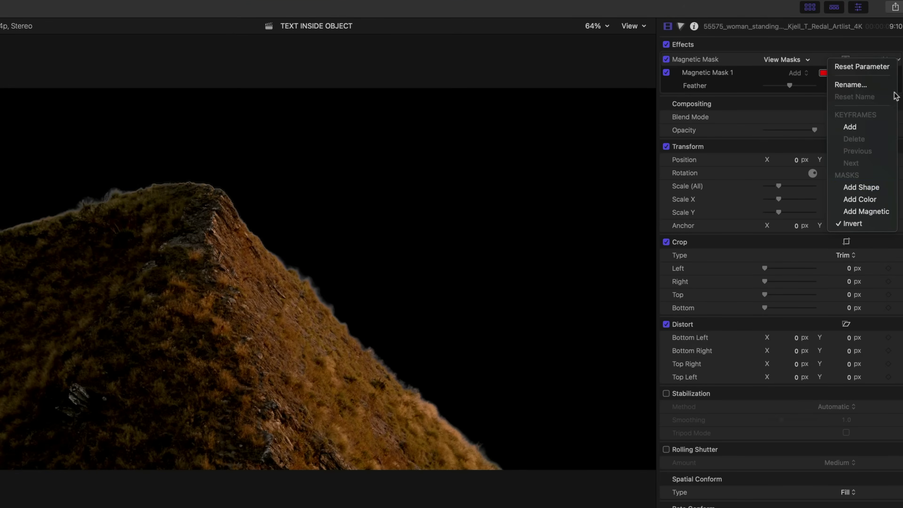
{"action": "left_click", "coordinate": [858, 224]}
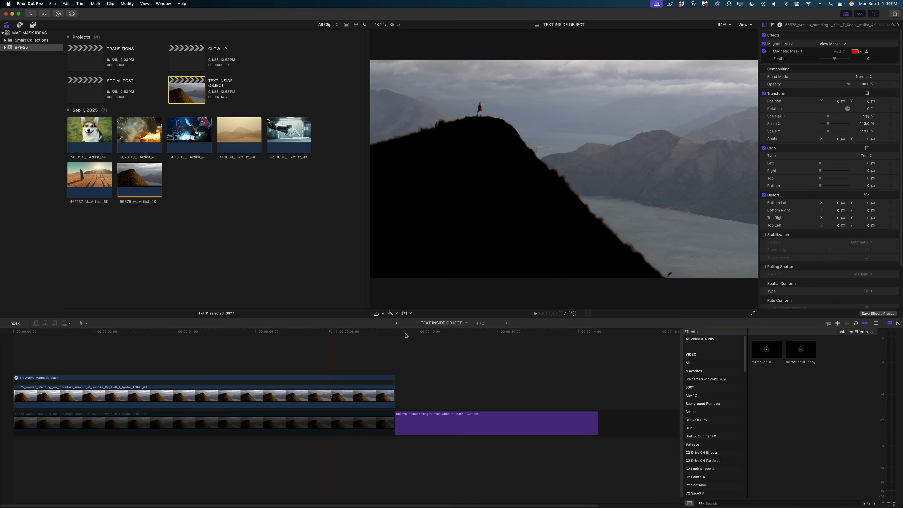
Move the purple quote title earlier, layer it between the two mountain clips, and select it
{"action": "left_click_drag", "start_coordinate": [394, 335], "coordinate": [406, 355]}
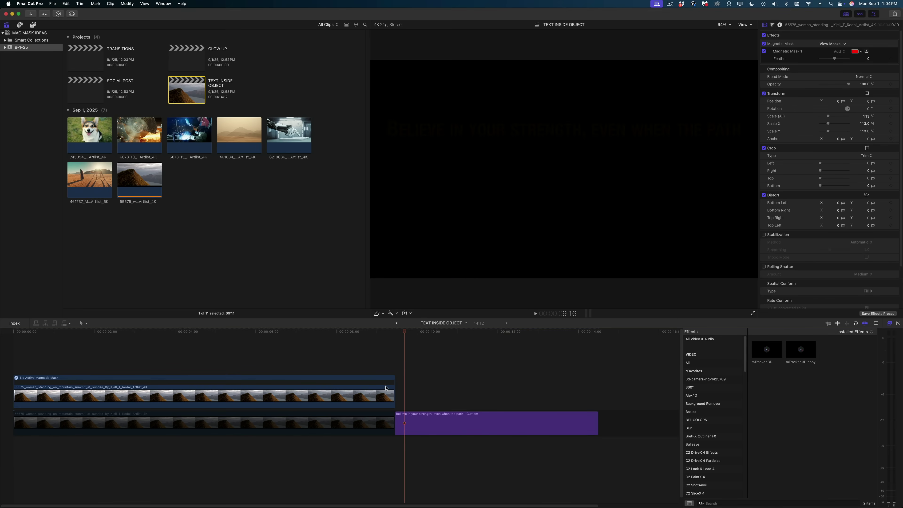
{"action": "left_click_drag", "start_coordinate": [414, 422], "coordinate": [111, 404]}
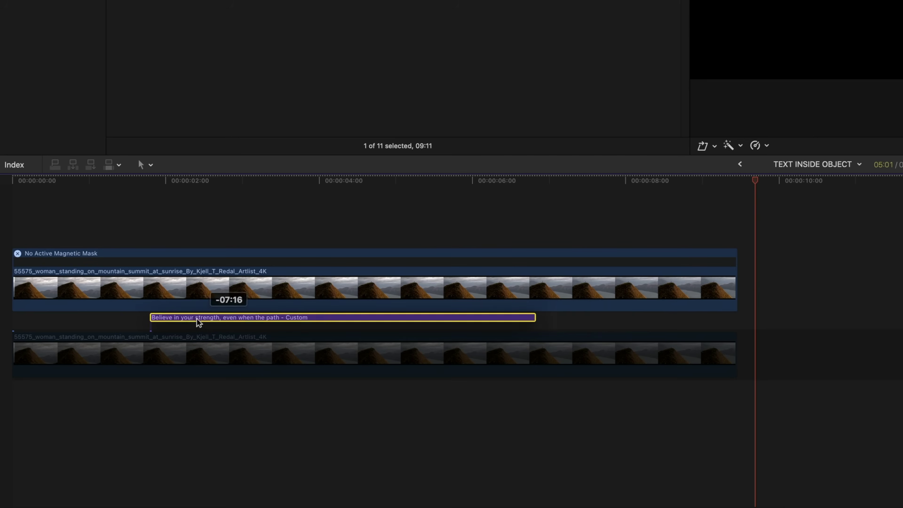
{"action": "left_click_drag", "start_coordinate": [197, 318], "coordinate": [155, 321]}
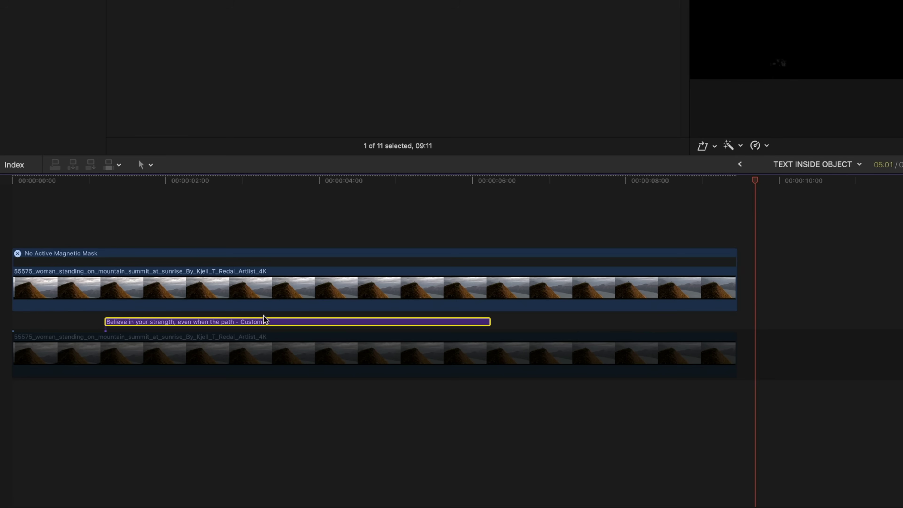
{"action": "left_click", "coordinate": [216, 361]}
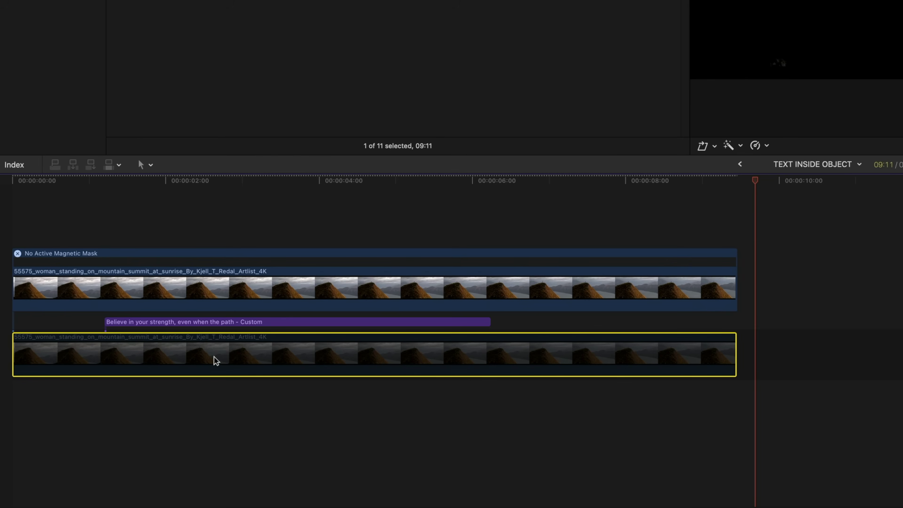
{"action": "left_click", "coordinate": [235, 322]}
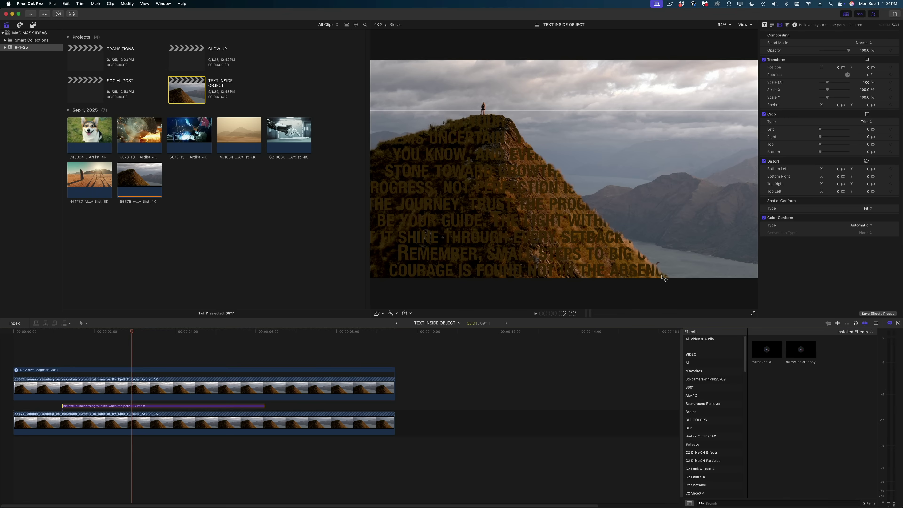
In the Text inspector, set Rotation Y -16°, Position X -347.05 px and Rotation X -8°
{"action": "key", "text": "space"}
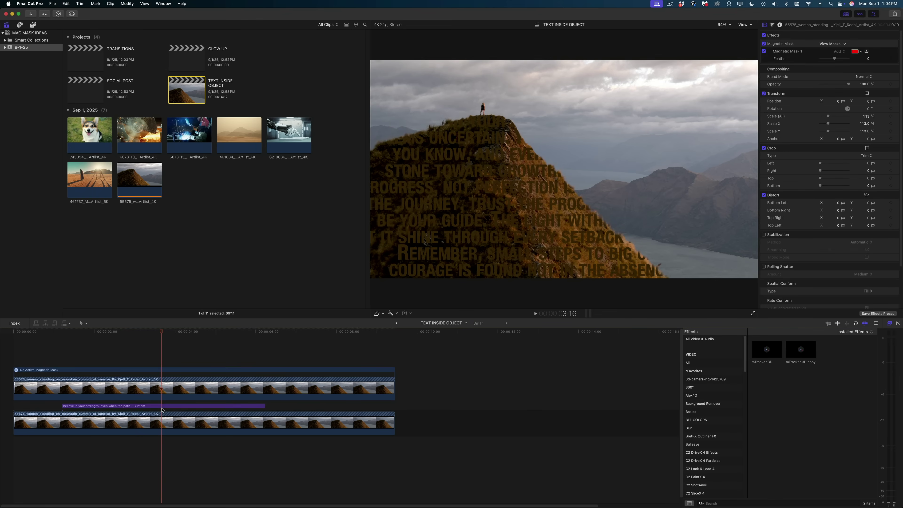
{"action": "key", "text": "space"}
{"action": "left_click", "coordinate": [773, 25]}
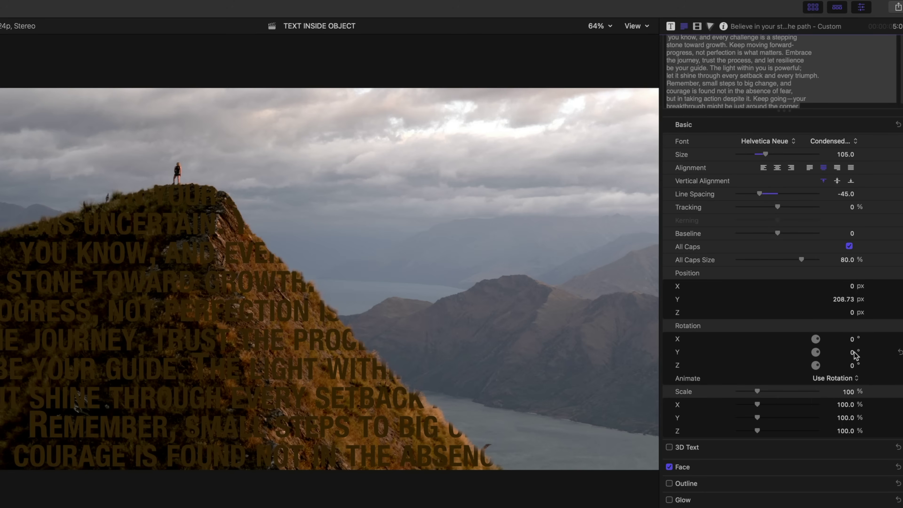
{"action": "left_click_drag", "start_coordinate": [853, 354], "coordinate": [848, 383]}
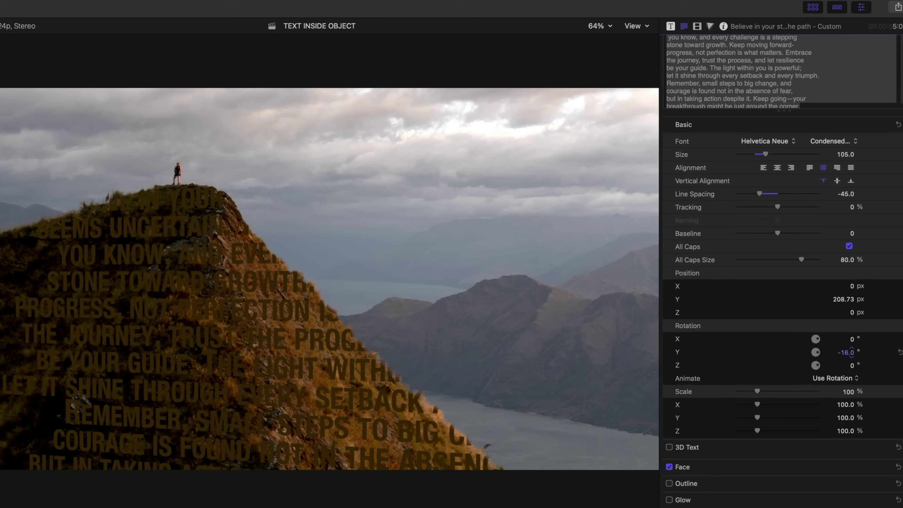
{"action": "left_click", "coordinate": [851, 288]}
{"action": "left_click_drag", "start_coordinate": [851, 286], "coordinate": [845, 286]}
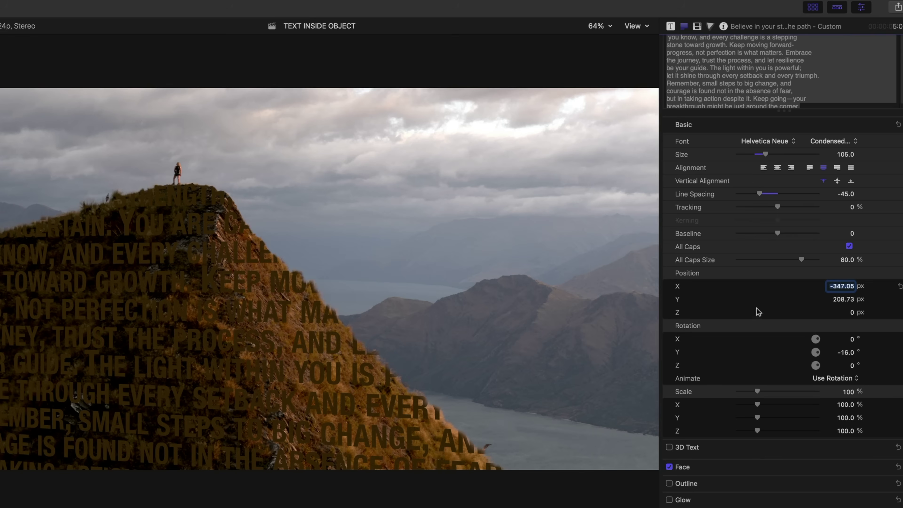
{"action": "left_click", "coordinate": [852, 339]}
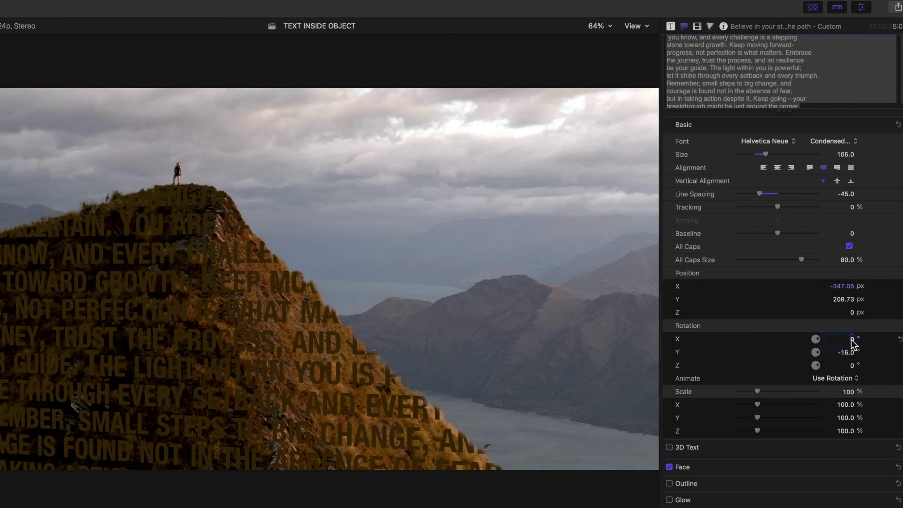
{"action": "left_click_drag", "start_coordinate": [853, 341], "coordinate": [852, 340]}
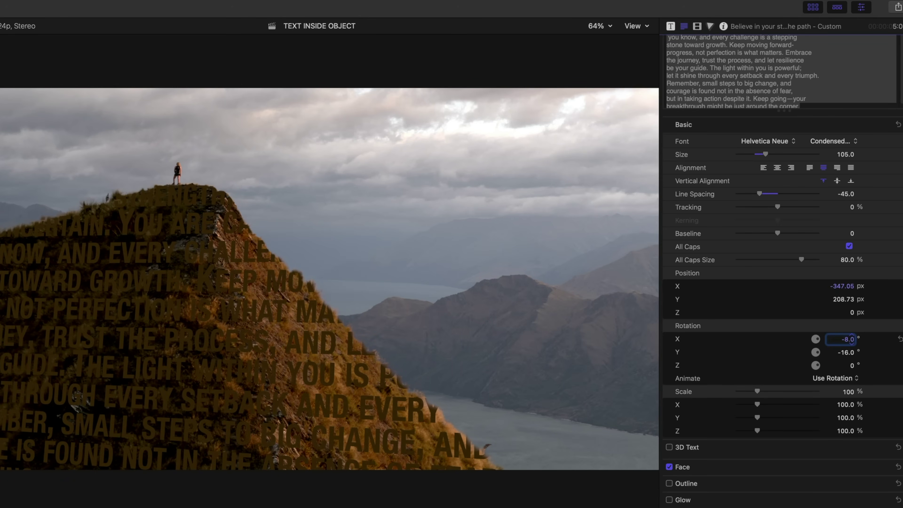
{"action": "left_click", "coordinate": [849, 339]}
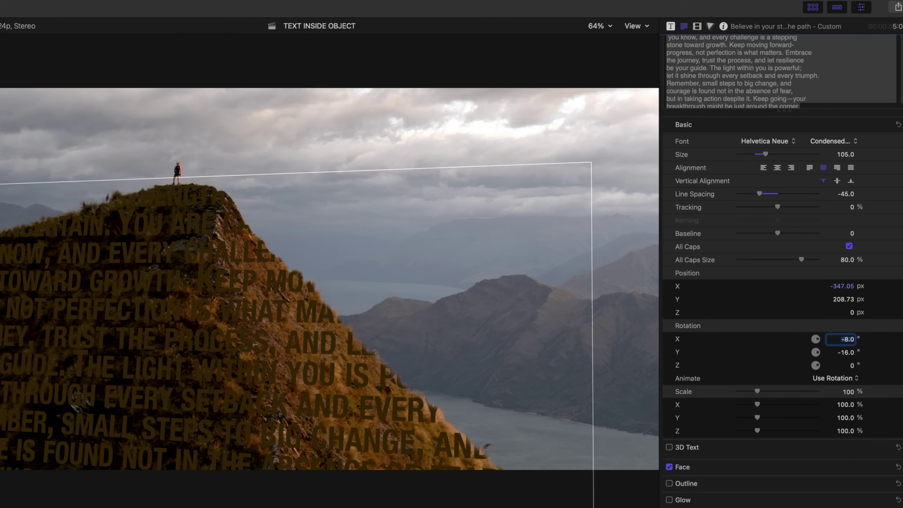
Add a Shape Mask to the title: Scale Y 259, Rotation 12°, Curvature 0%, more feather, shifted left
{"action": "key", "text": "Return"}
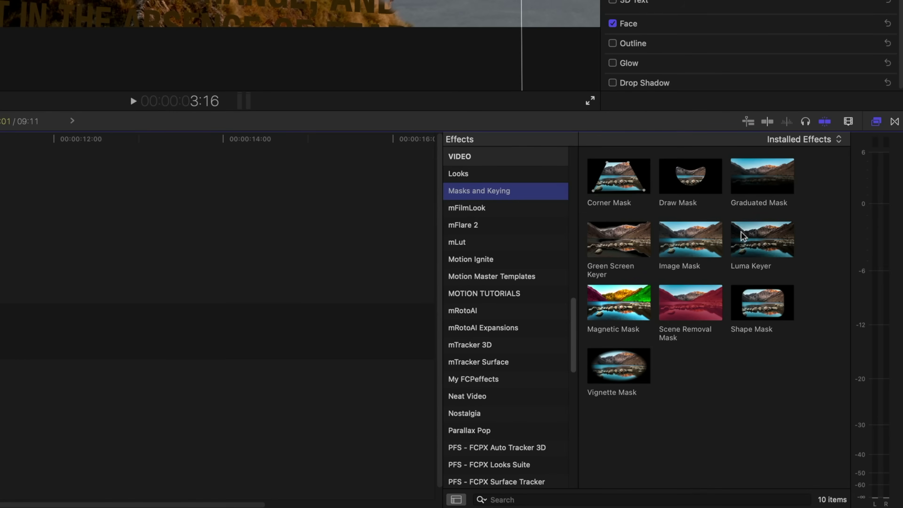
{"action": "left_click_drag", "start_coordinate": [754, 300], "coordinate": [317, 293]}
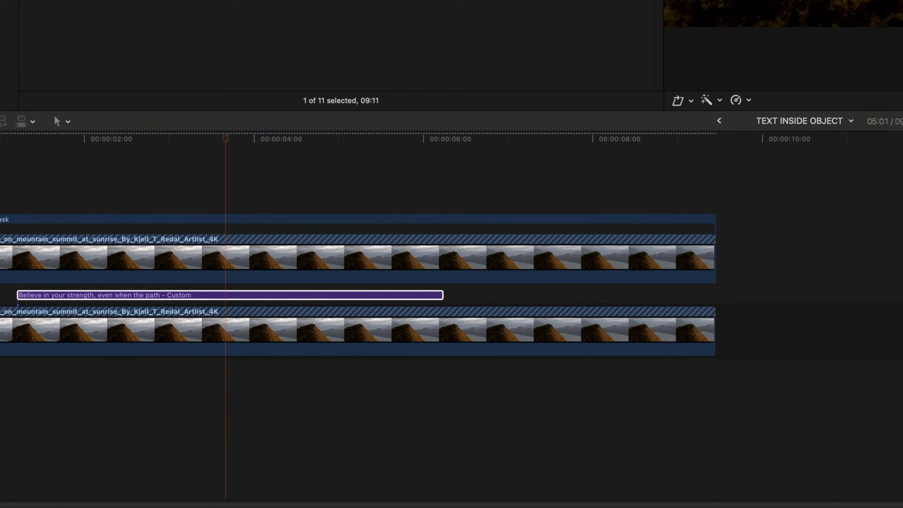
{"action": "left_click_drag", "start_coordinate": [865, 151], "coordinate": [843, 115]}
{"action": "type", "text": "12"}
{"action": "key", "text": "Return"}
{"action": "left_click_drag", "start_coordinate": [782, 86], "coordinate": [764, 86]}
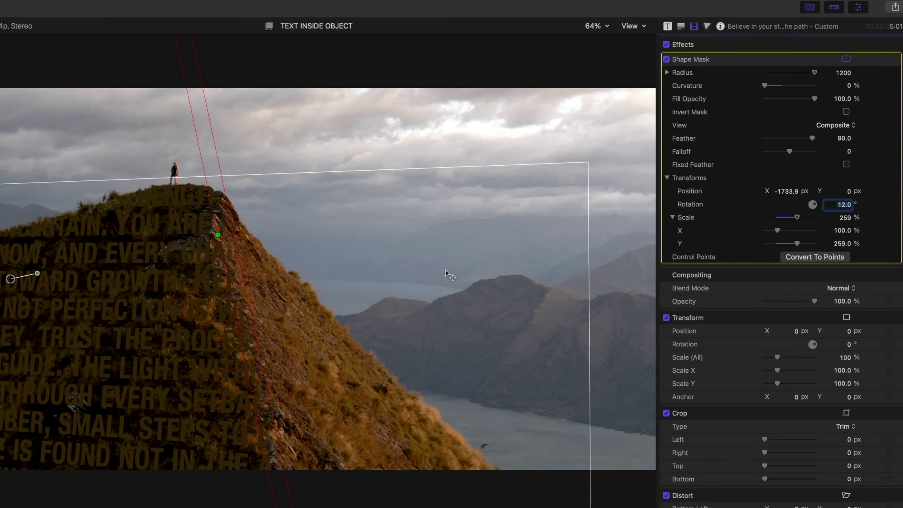
{"action": "left_click_drag", "start_coordinate": [839, 138], "coordinate": [830, 147]}
{"action": "left_click_drag", "start_coordinate": [786, 191], "coordinate": [786, 191]}
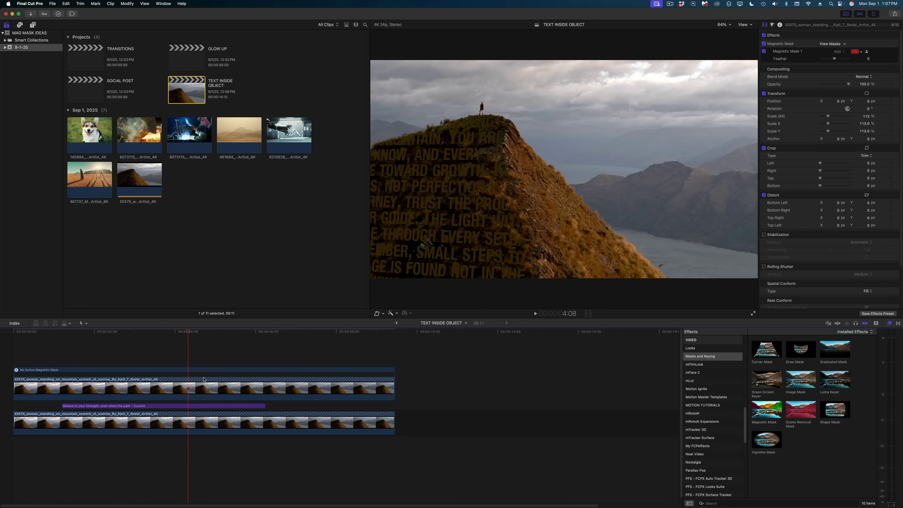
Disable the upper mountain clip and select the lower mountain clip
{"action": "left_click", "coordinate": [190, 390]}
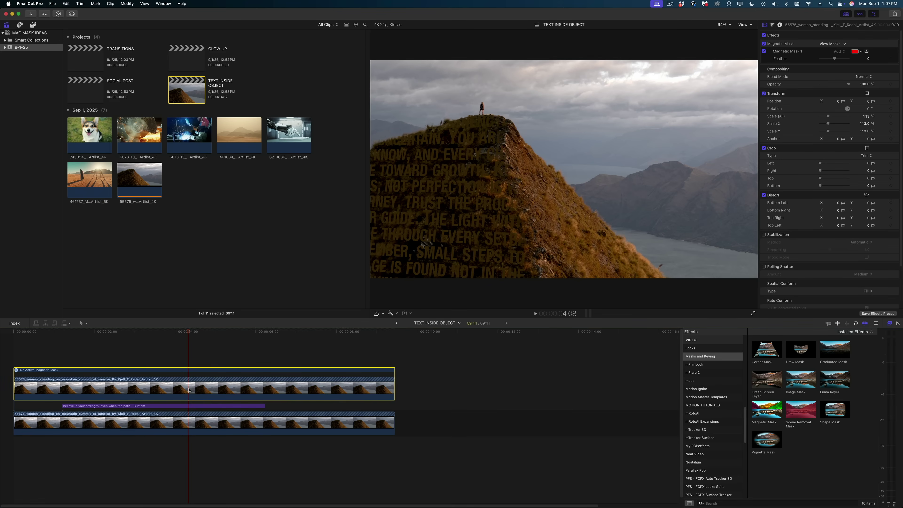
{"action": "key", "text": "v"}
{"action": "left_click", "coordinate": [192, 406]}
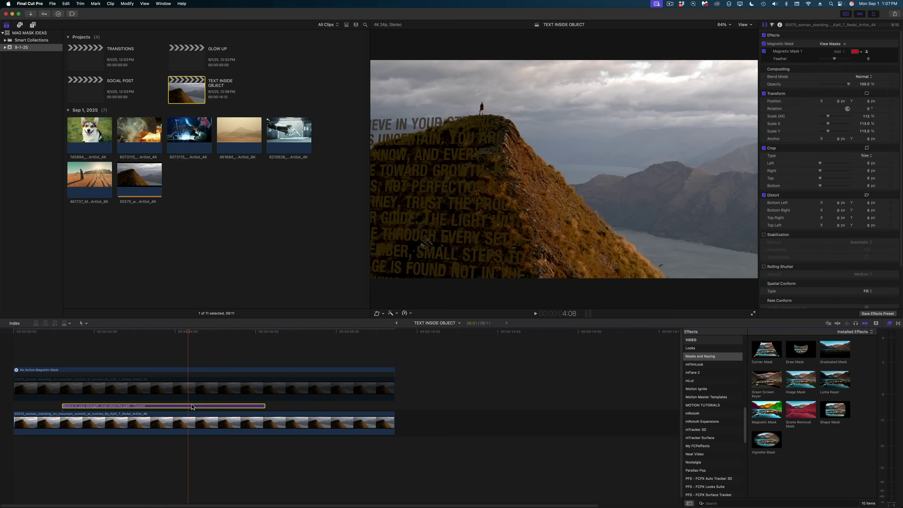
{"action": "left_click", "coordinate": [194, 427]}
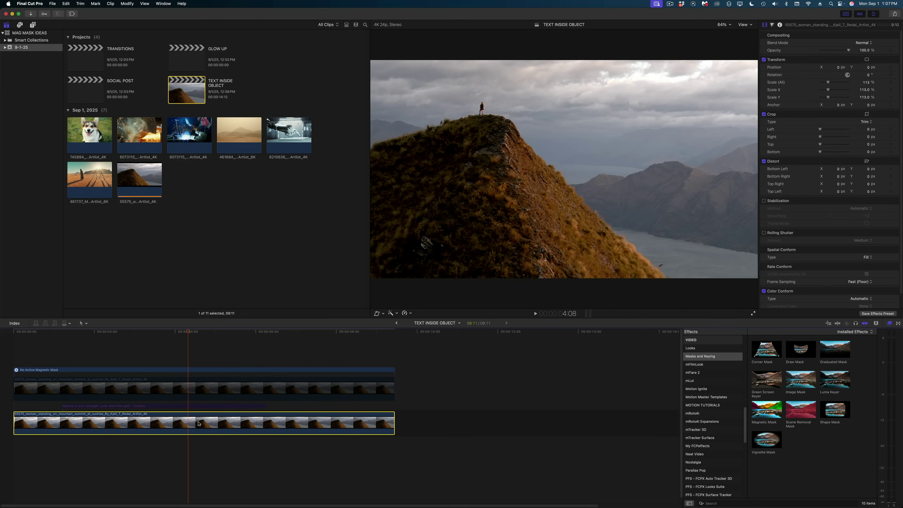
Draw a small lower-left ellipse on the mountain footage and track it through the clip
{"action": "scroll", "coordinate": [846, 189], "scroll_direction": "down", "scroll_amount": 2}
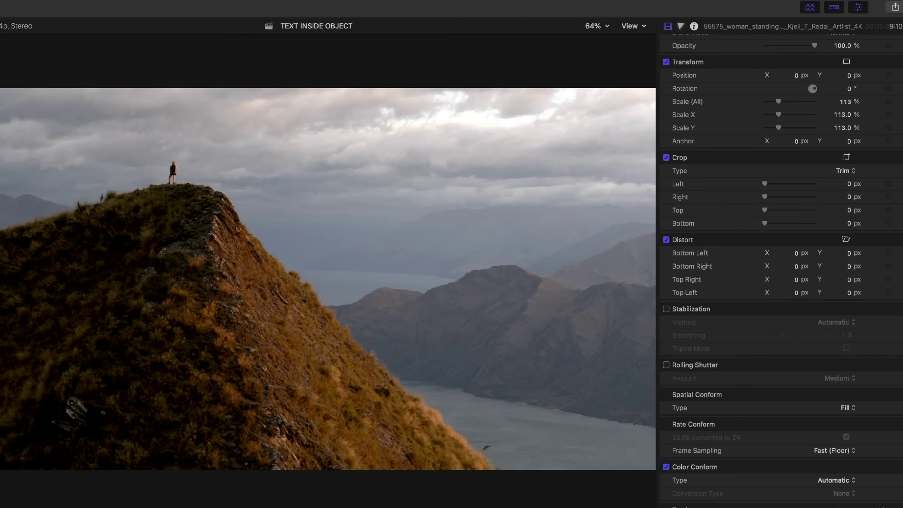
{"action": "key", "text": "shift+t"}
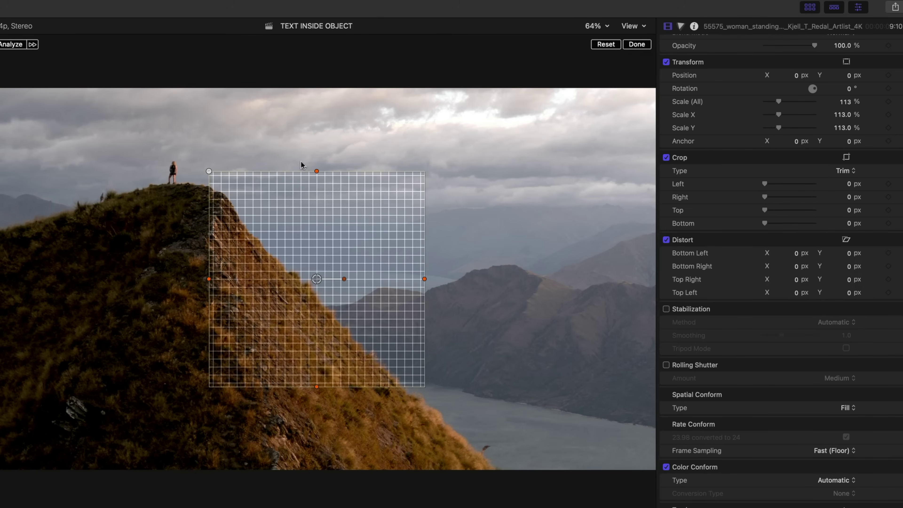
{"action": "left_click_drag", "start_coordinate": [210, 170], "coordinate": [232, 190]}
{"action": "left_click_drag", "start_coordinate": [316, 279], "coordinate": [76, 402]}
{"action": "left_click_drag", "start_coordinate": [76, 299], "coordinate": [78, 385]}
{"action": "left_click_drag", "start_coordinate": [183, 402], "coordinate": [93, 408]}
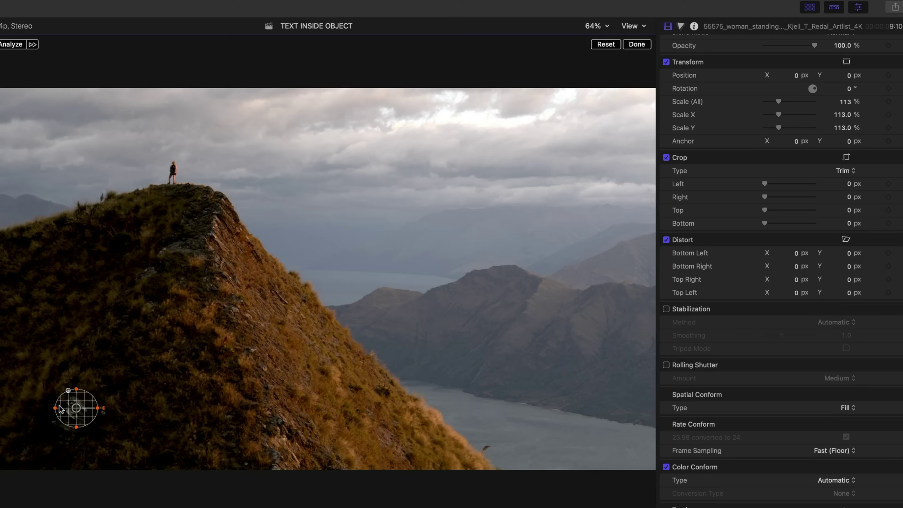
{"action": "left_click", "coordinate": [11, 44]}
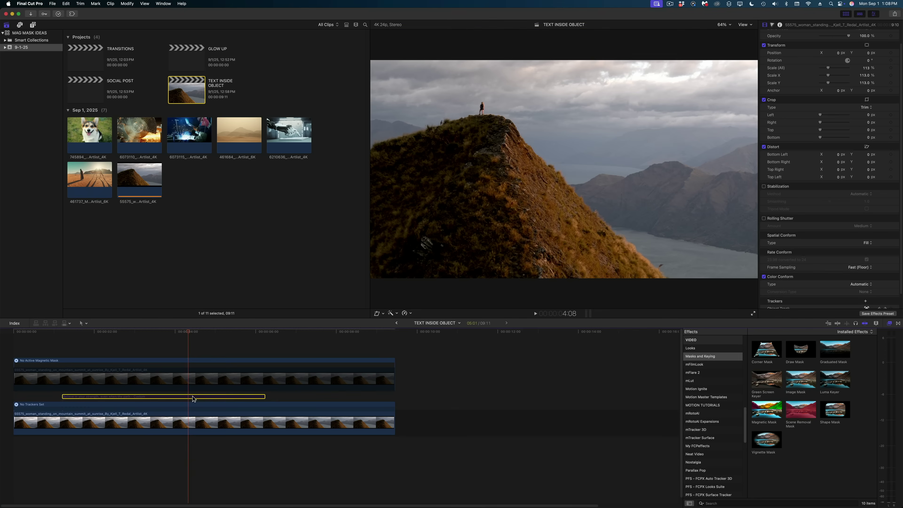
Attach the quote title's transform to the Object Track with Rotation unchecked
{"action": "left_click", "coordinate": [191, 397]}
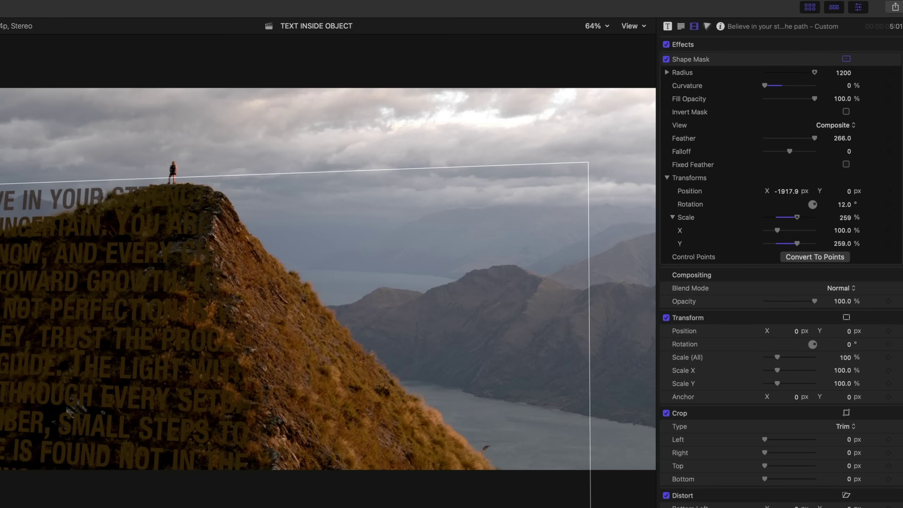
{"action": "key", "text": "shift+t"}
{"action": "left_click", "coordinate": [353, 44]}
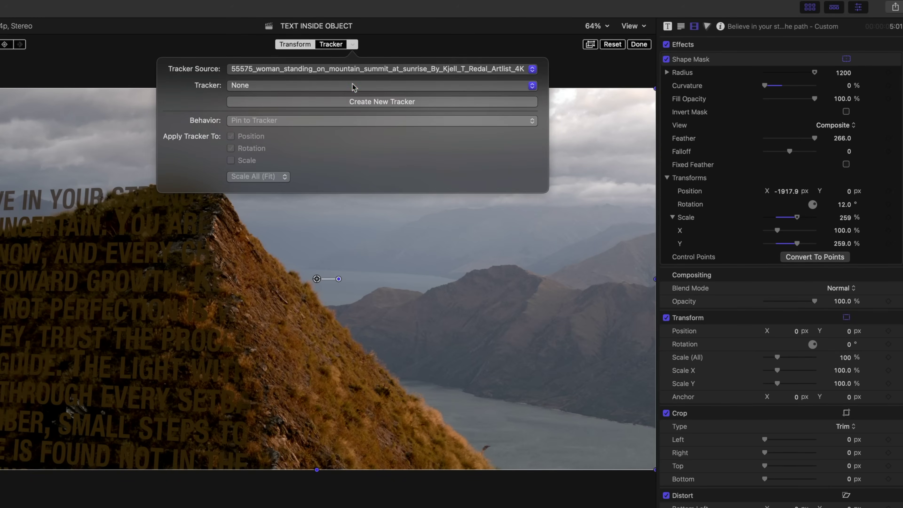
{"action": "left_click", "coordinate": [353, 87]}
{"action": "left_click", "coordinate": [353, 97]}
{"action": "left_click", "coordinate": [352, 44]}
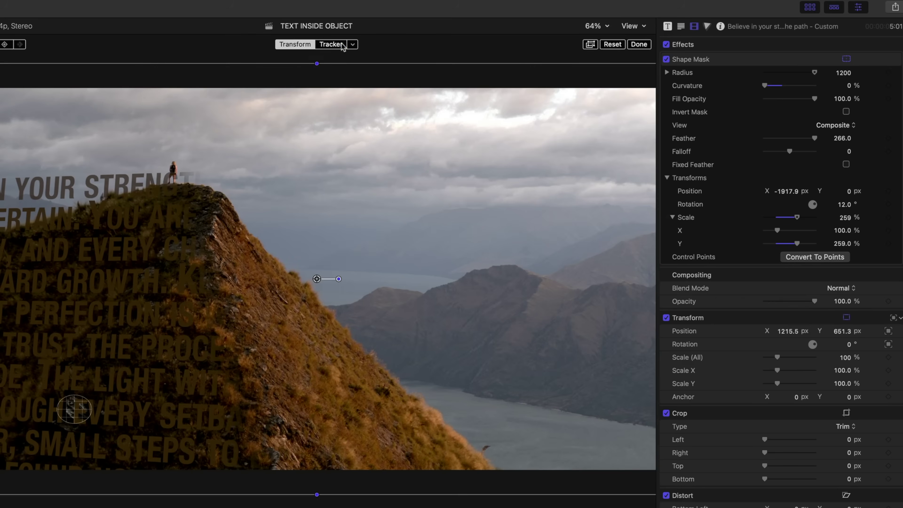
{"action": "left_click", "coordinate": [353, 44]}
{"action": "left_click", "coordinate": [230, 150]}
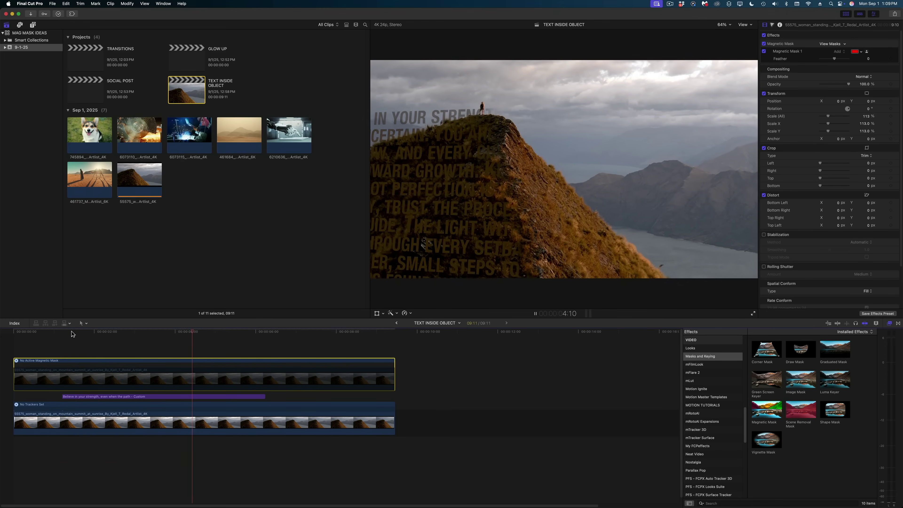
Set the quote title's Compositing Blend Mode to Screen
{"action": "key", "text": "space"}
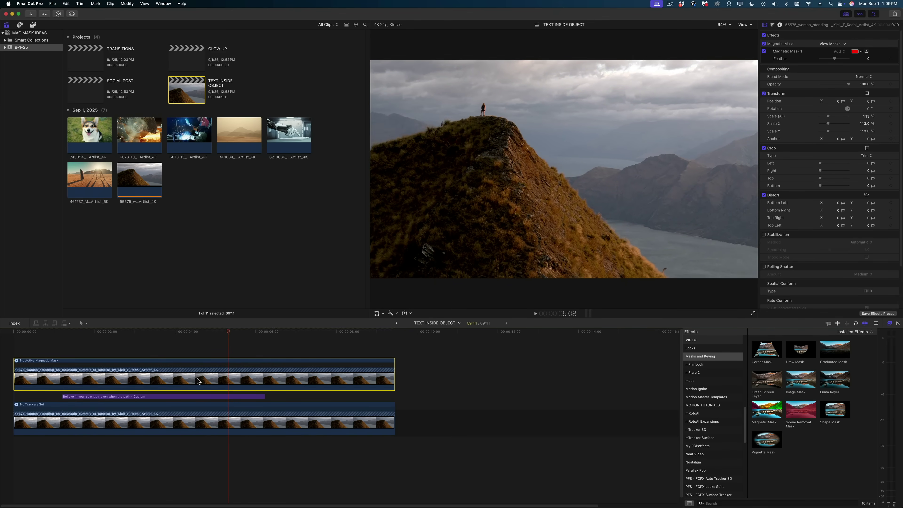
{"action": "left_click_drag", "start_coordinate": [157, 334], "coordinate": [159, 356]}
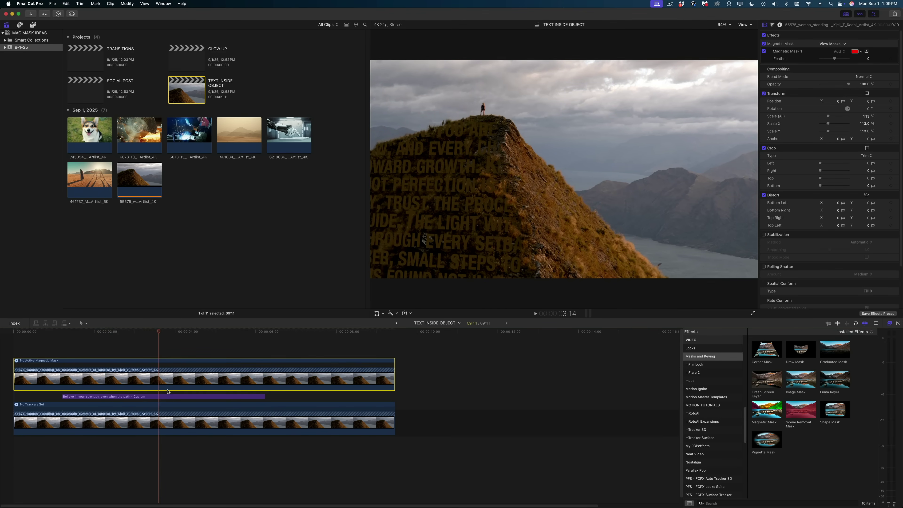
{"action": "left_click", "coordinate": [171, 398]}
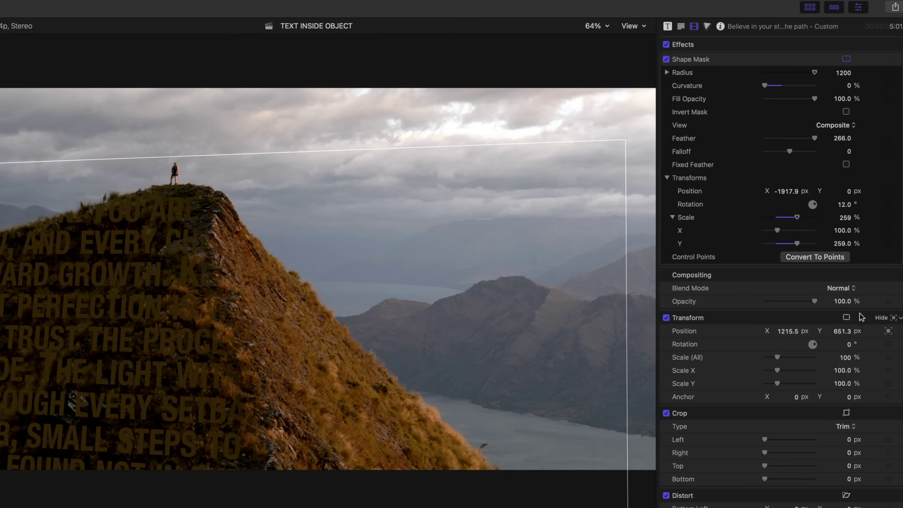
{"action": "left_click", "coordinate": [841, 289]}
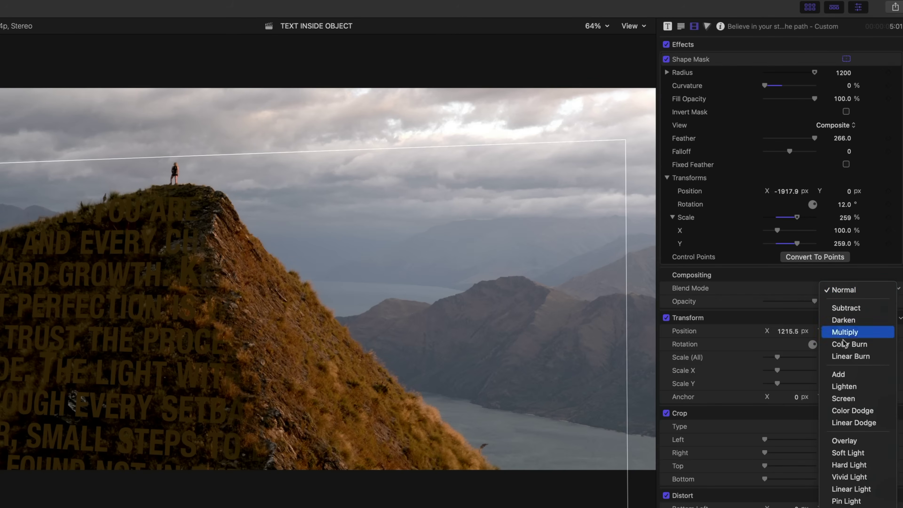
{"action": "left_click", "coordinate": [843, 398]}
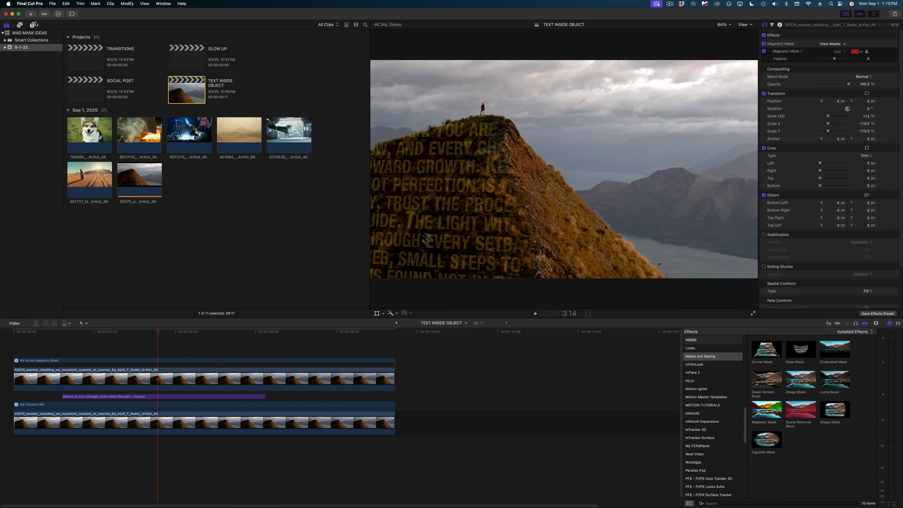
Add a Custom solid under the title, trim it to the title's length, and copy the Shape Mask onto it
{"action": "left_click", "coordinate": [33, 25]}
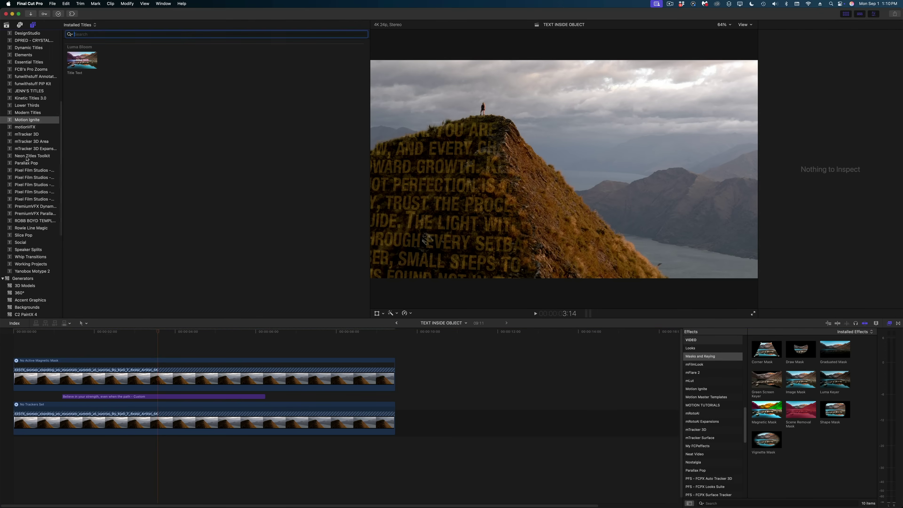
{"action": "scroll", "coordinate": [30, 177], "scroll_direction": "down", "scroll_amount": 5}
{"action": "left_click", "coordinate": [20, 285]}
{"action": "left_click_drag", "start_coordinate": [82, 53], "coordinate": [70, 387]}
{"action": "key", "text": "super+4"}
{"action": "left_click_drag", "start_coordinate": [436, 387], "coordinate": [264, 387]}
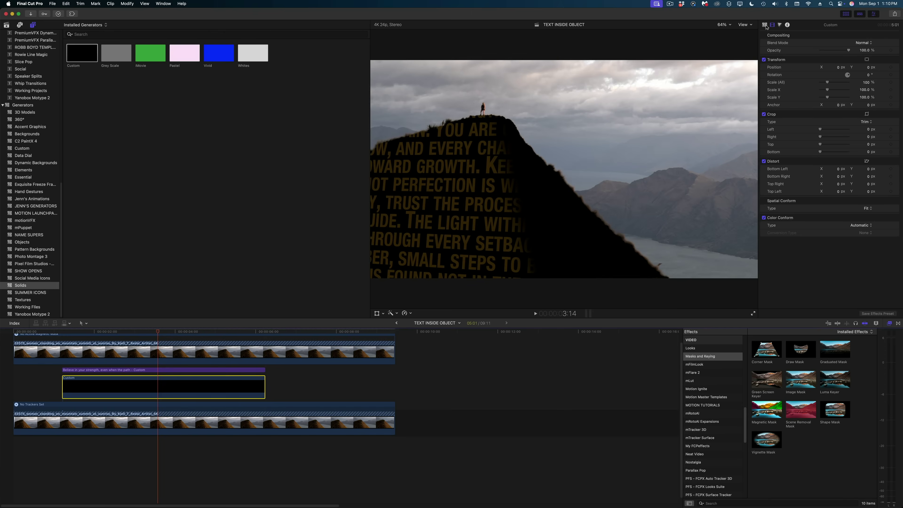
{"action": "key", "text": "super+Up"}
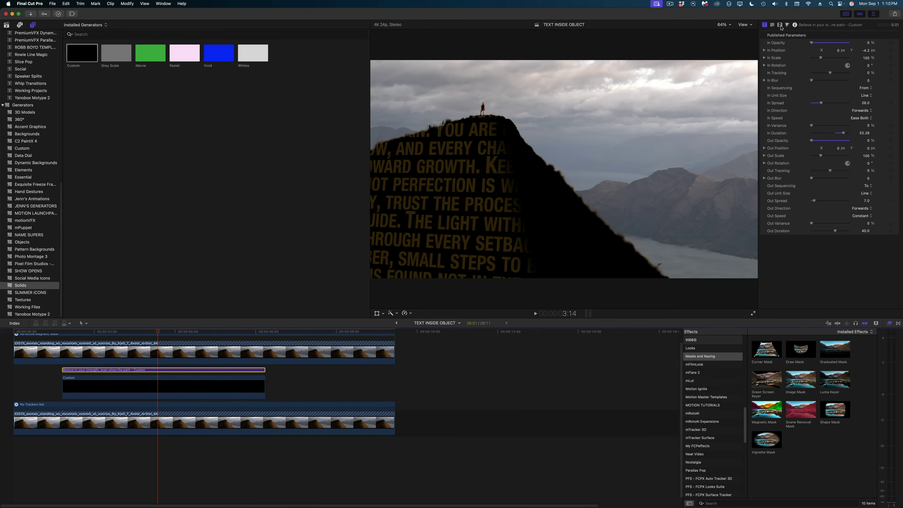
{"action": "left_click", "coordinate": [780, 25]}
{"action": "left_click_drag", "start_coordinate": [778, 45], "coordinate": [218, 387]}
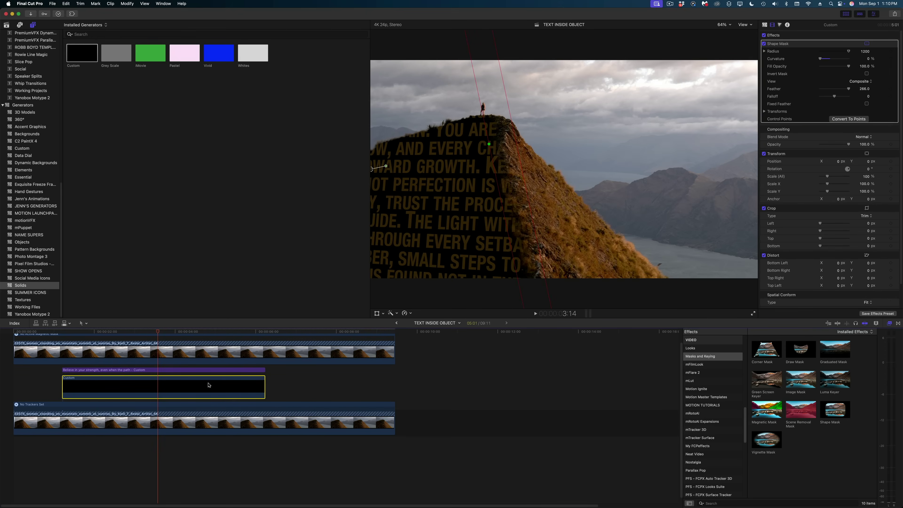
Colour the solid a dark brown sampled from the mountain footage
{"action": "left_click", "coordinate": [765, 25]}
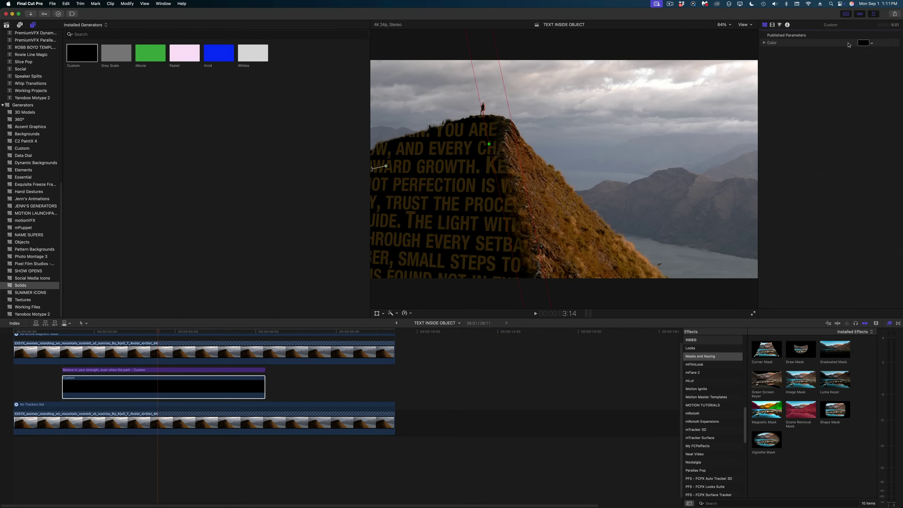
{"action": "left_click", "coordinate": [863, 43]}
{"action": "left_click", "coordinate": [231, 281]}
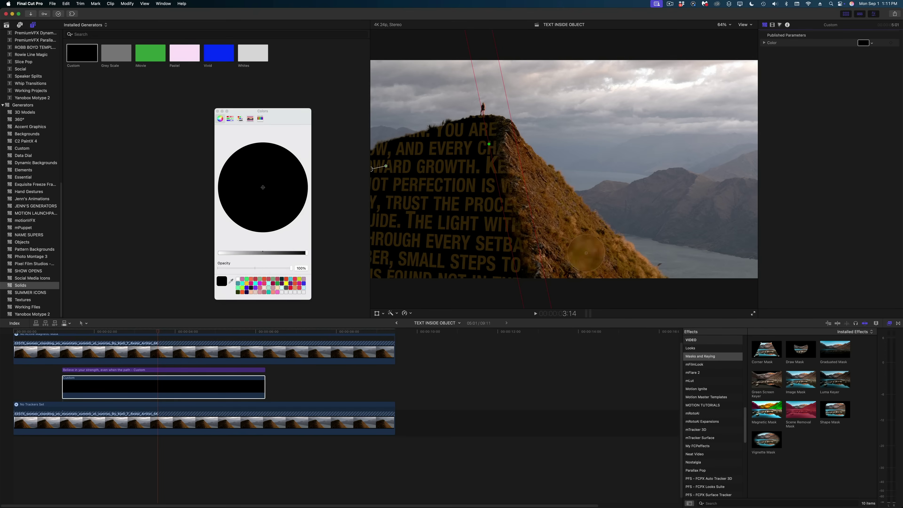
{"action": "left_click", "coordinate": [587, 250]}
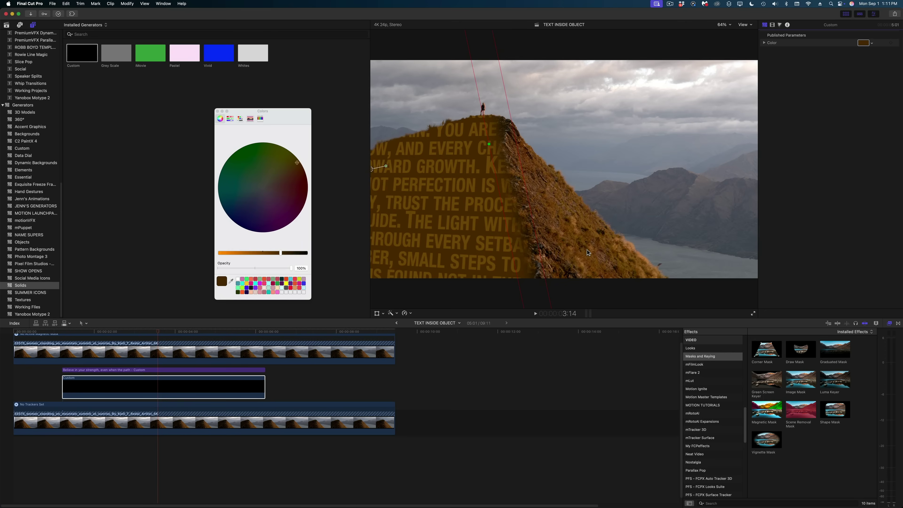
{"action": "left_click_drag", "start_coordinate": [283, 253], "coordinate": [292, 253]}
{"action": "left_click", "coordinate": [217, 112]}
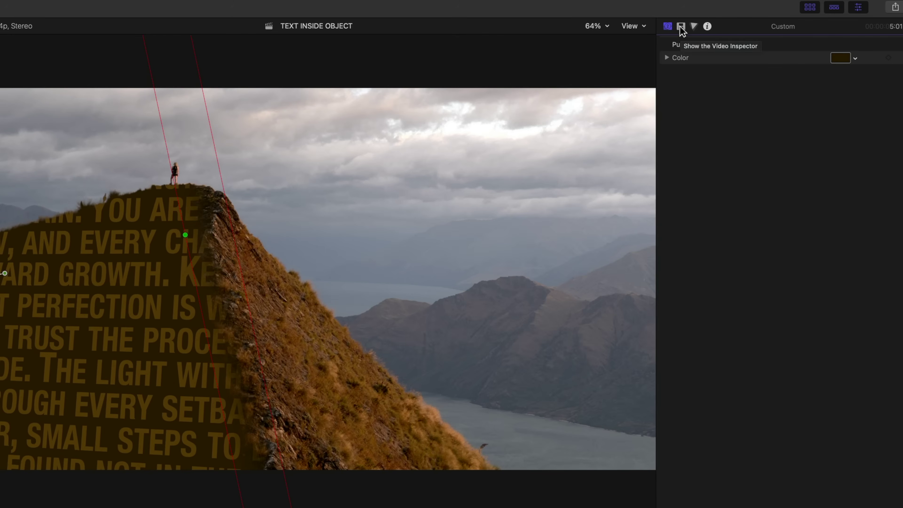
Lower the solid's opacity to 52.5% and add cross-dissolves to both its ends
{"action": "left_click", "coordinate": [681, 26]}
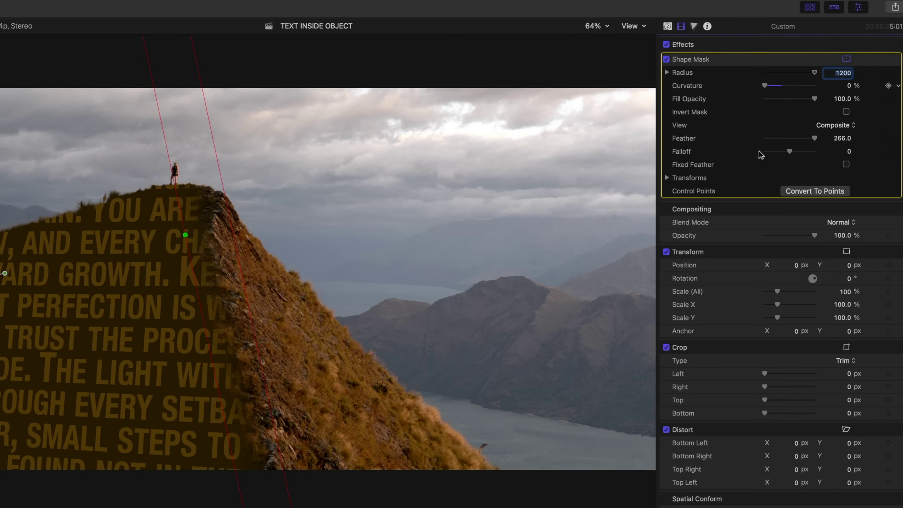
{"action": "left_click_drag", "start_coordinate": [802, 236], "coordinate": [791, 242]}
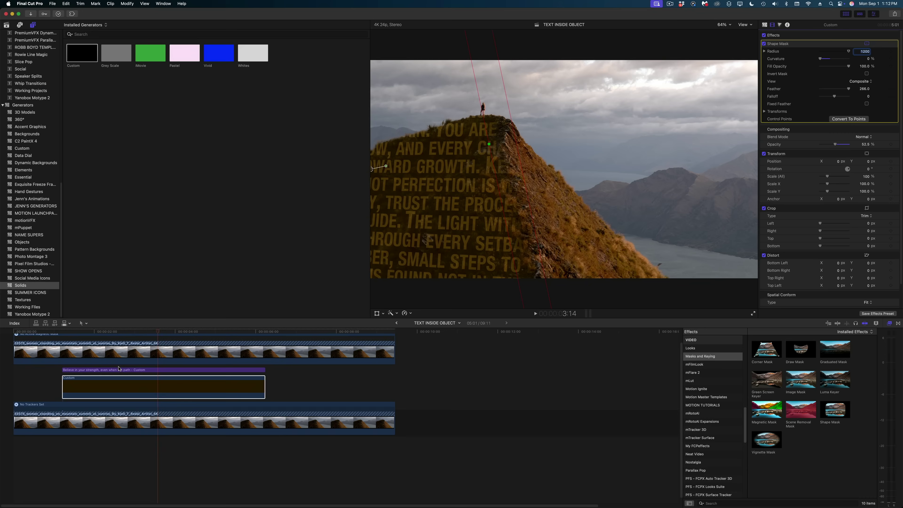
{"action": "left_click", "coordinate": [117, 381]}
{"action": "key", "text": "super+t"}
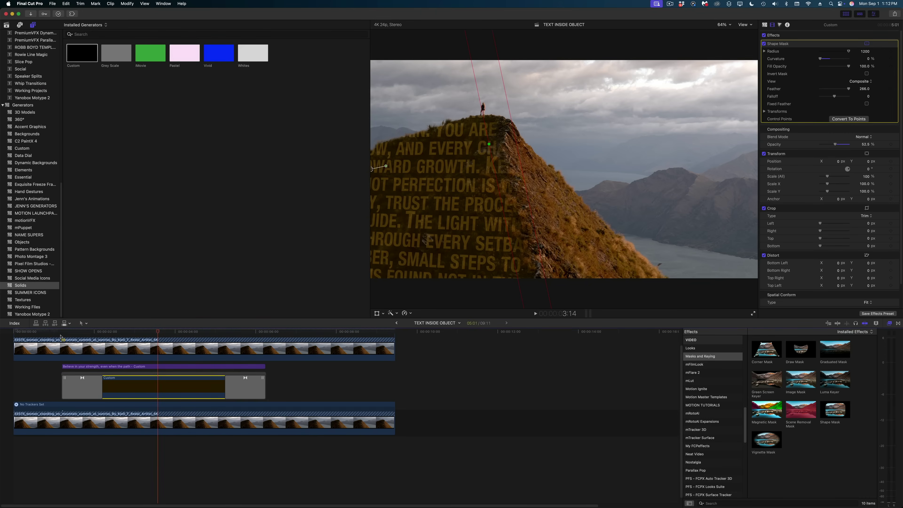
{"action": "left_click", "coordinate": [61, 337]}
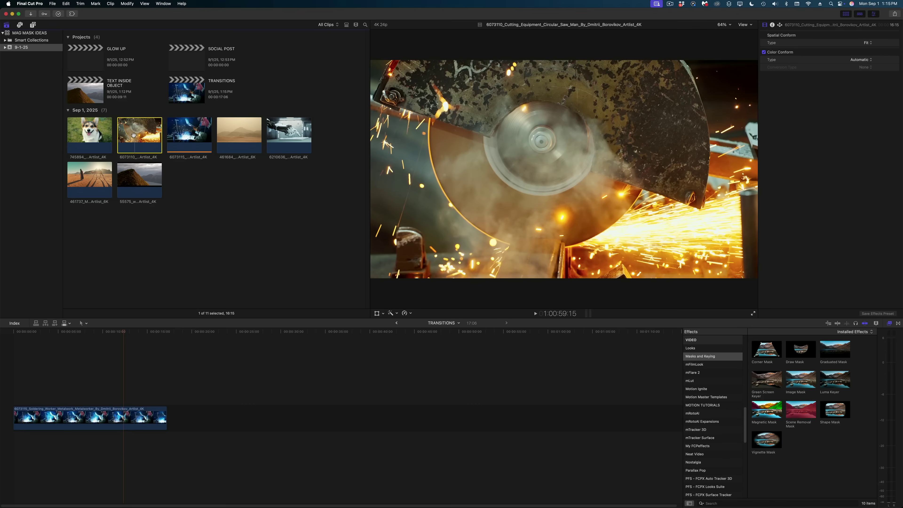
Connect the circular-saw clip above the soldering clip in the Transitions project
{"action": "left_click_drag", "start_coordinate": [134, 134], "coordinate": [138, 374]}
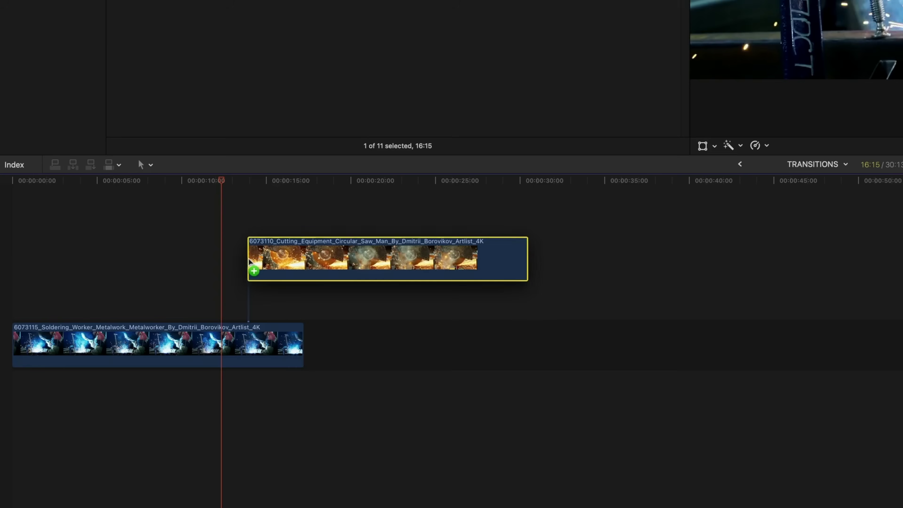
{"action": "left_click_drag", "start_coordinate": [249, 259], "coordinate": [257, 263]}
{"action": "left_click", "coordinate": [243, 350]}
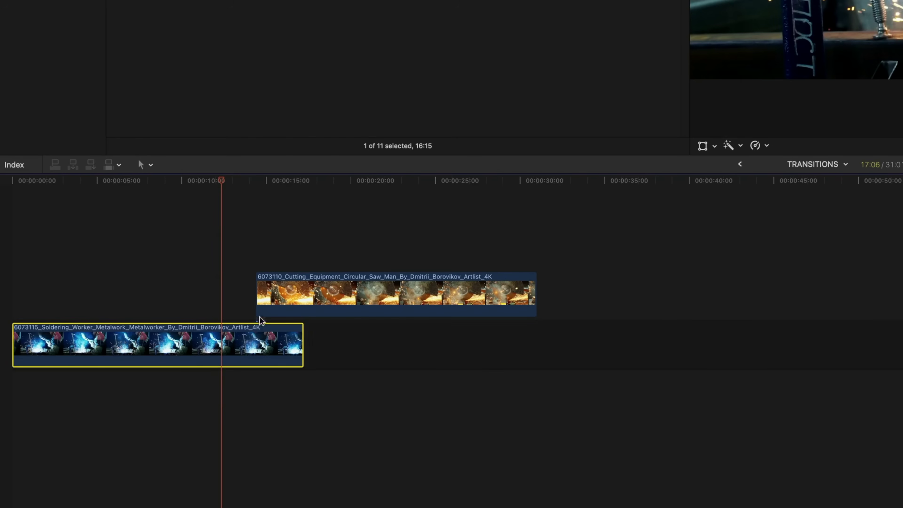
{"action": "left_click", "coordinate": [276, 297]}
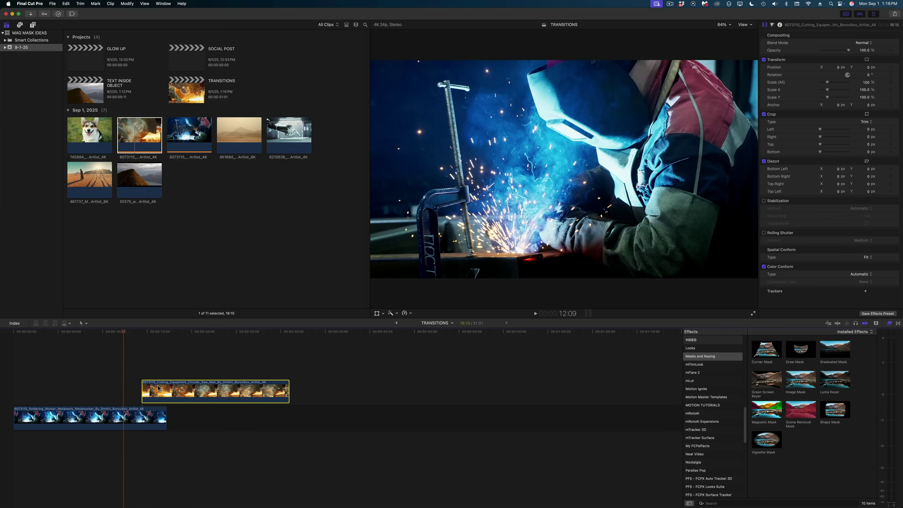
Add a Magnetic Mask from Masks and Keying to the saw clip and analyze it
{"action": "double_click", "coordinate": [766, 409]}
{"action": "left_click", "coordinate": [478, 251]}
{"action": "left_click", "coordinate": [398, 34]}
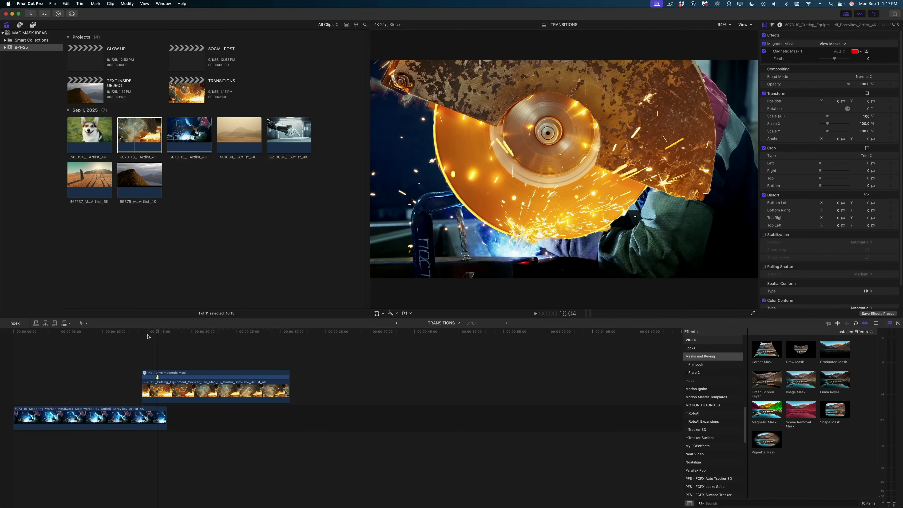
{"action": "left_click", "coordinate": [171, 393]}
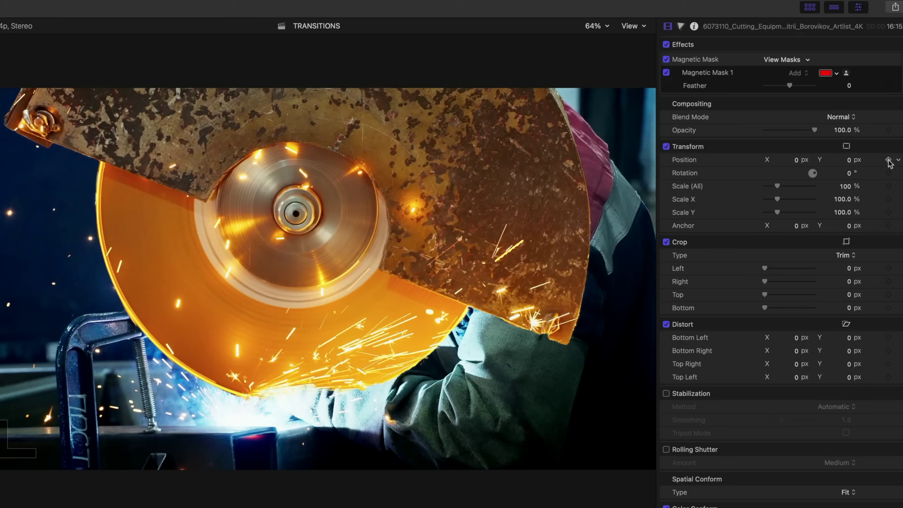
Keyframe the saw clip's Position Y from 1788 px down to 0 px
{"action": "left_click", "coordinate": [889, 160]}
{"action": "left_click_drag", "start_coordinate": [849, 159], "coordinate": [850, 129]}
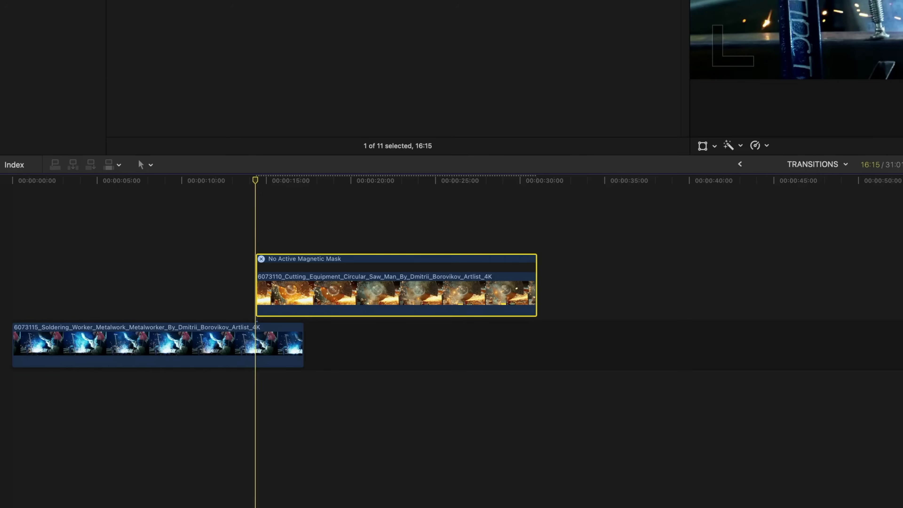
{"action": "key", "text": "space"}
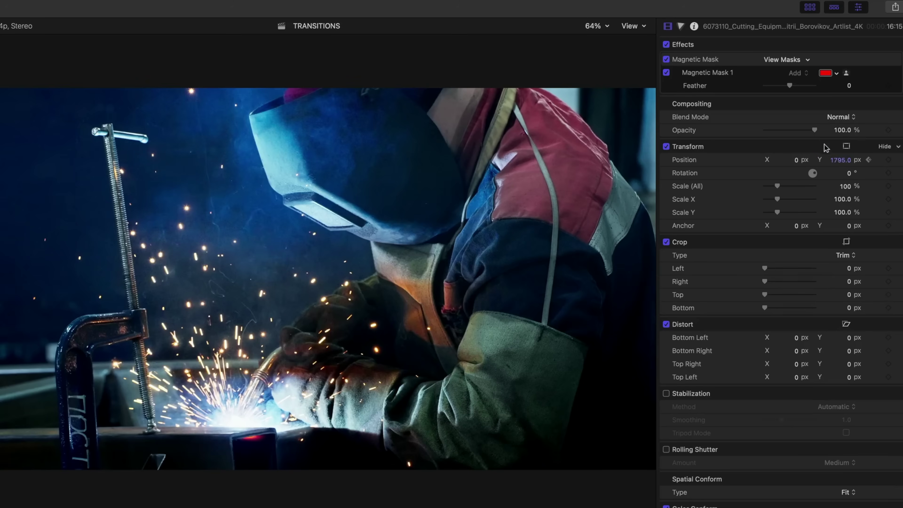
{"action": "left_click", "coordinate": [837, 159]}
{"action": "type", "text": "0"}
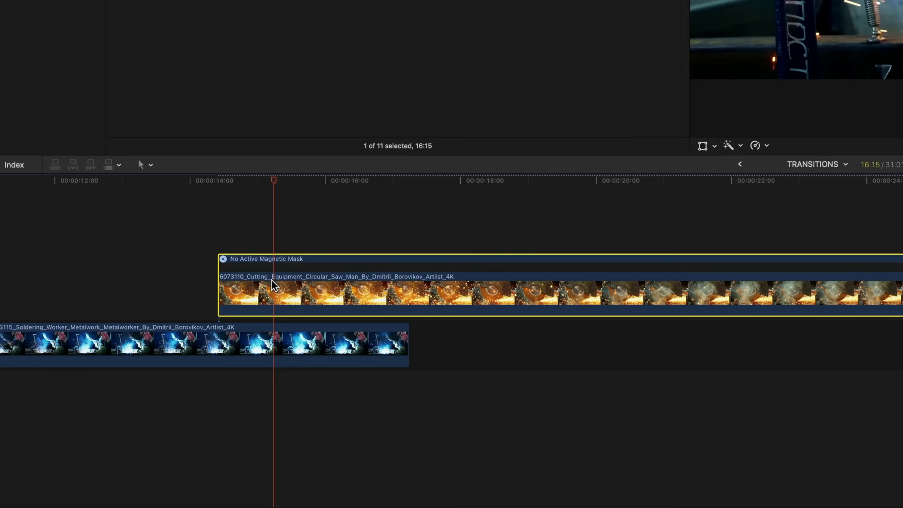
Trim the soldering clip to end at the frame just before the saw clip slides in
{"action": "key", "text": "ctrl+v"}
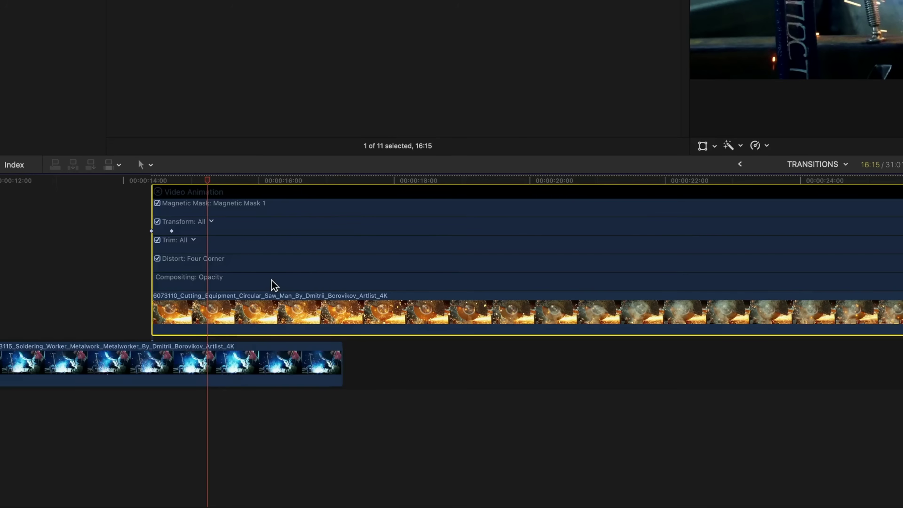
{"action": "left_click", "coordinate": [187, 181]}
{"action": "left_click_drag", "start_coordinate": [188, 182], "coordinate": [171, 182]}
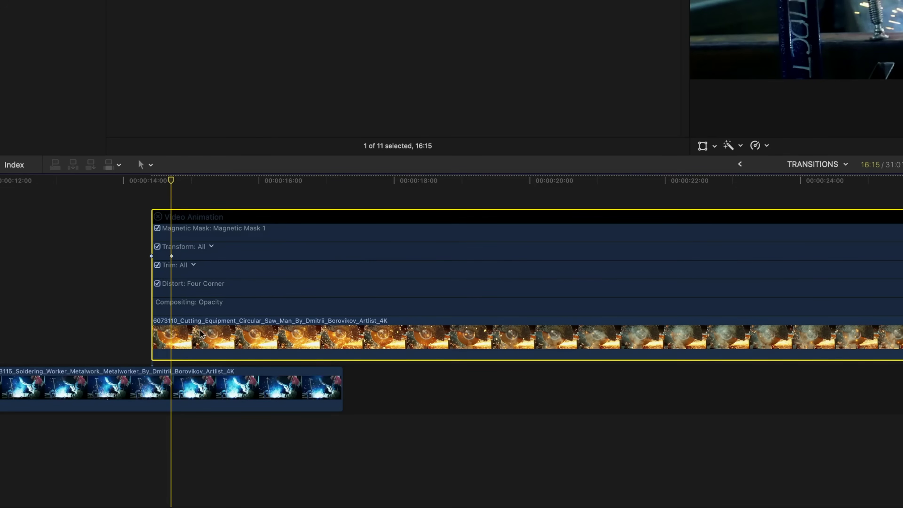
{"action": "left_click_drag", "start_coordinate": [341, 391], "coordinate": [168, 392]}
Blade the saw clip at the playhead and overwrite its later part to the primary storyline
{"action": "key", "text": "b"}
{"action": "left_click", "coordinate": [172, 338]}
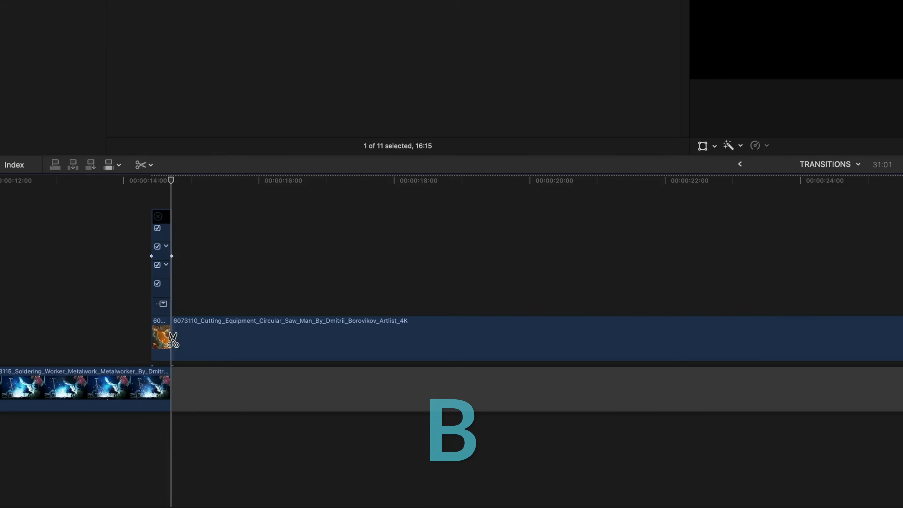
{"action": "key", "text": "a"}
{"action": "left_click", "coordinate": [206, 335]}
{"action": "right_click", "coordinate": [208, 337]}
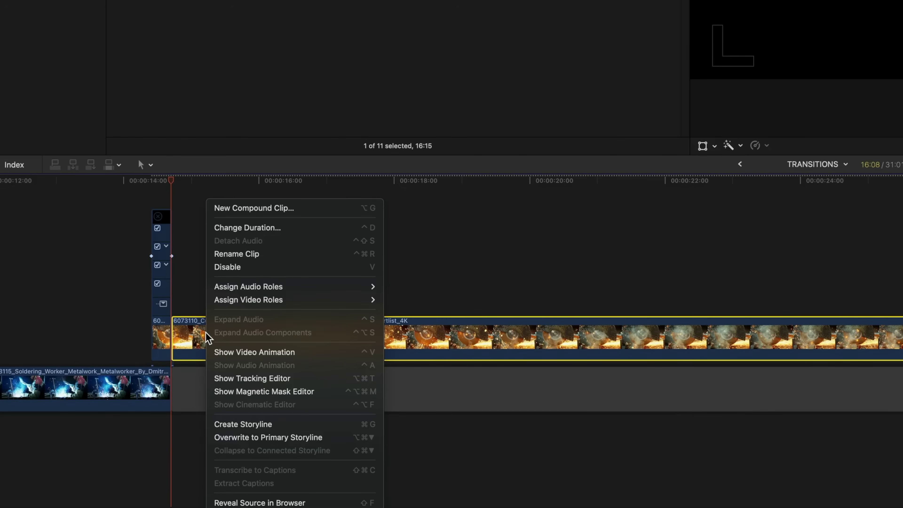
{"action": "left_click", "coordinate": [282, 435]}
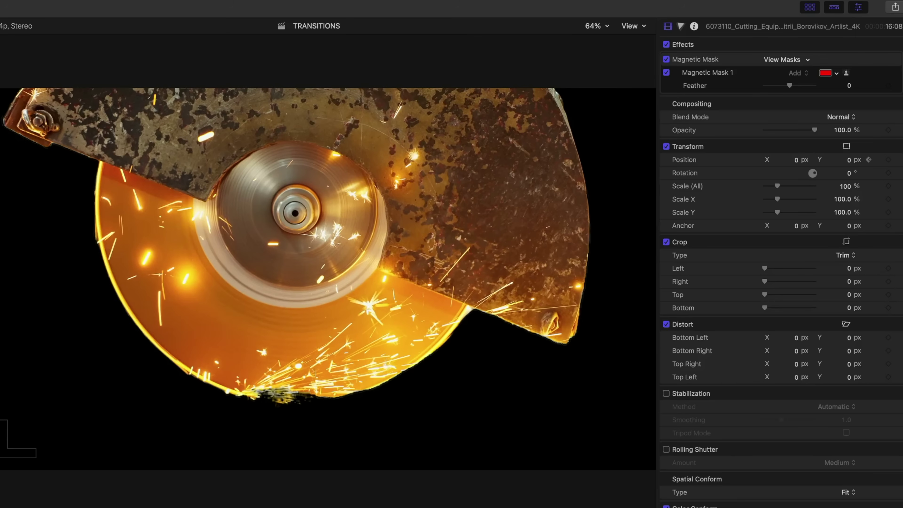
Uncheck Magnetic Mask on the storyline saw clip and extend the connected masked saw piece past the cut
{"action": "mouse_move", "coordinate": [714, 60]}
{"action": "left_click", "coordinate": [666, 59]}
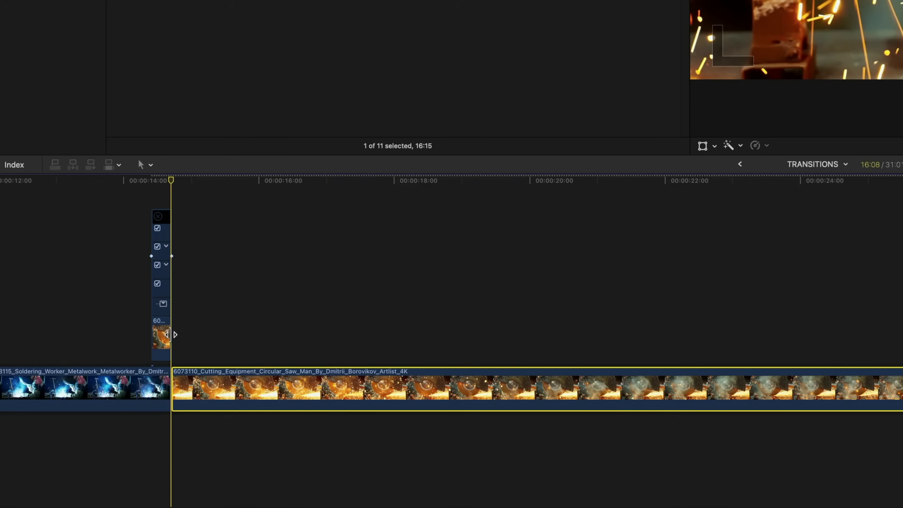
{"action": "left_click_drag", "start_coordinate": [175, 334], "coordinate": [241, 338]}
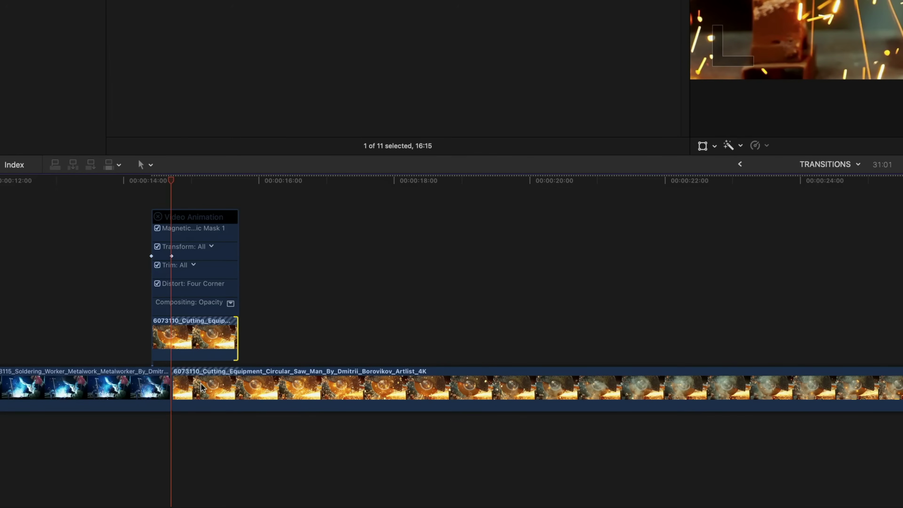
{"action": "left_click", "coordinate": [204, 351]}
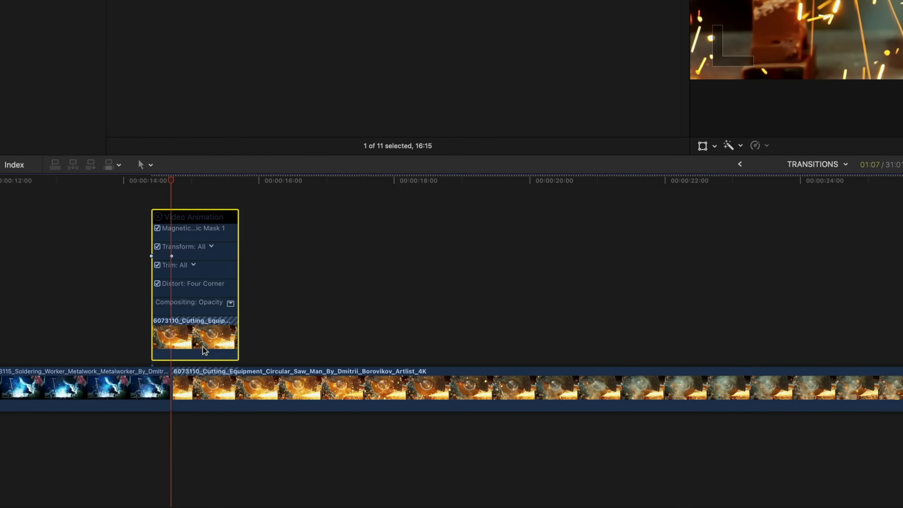
{"action": "left_click", "coordinate": [211, 394]}
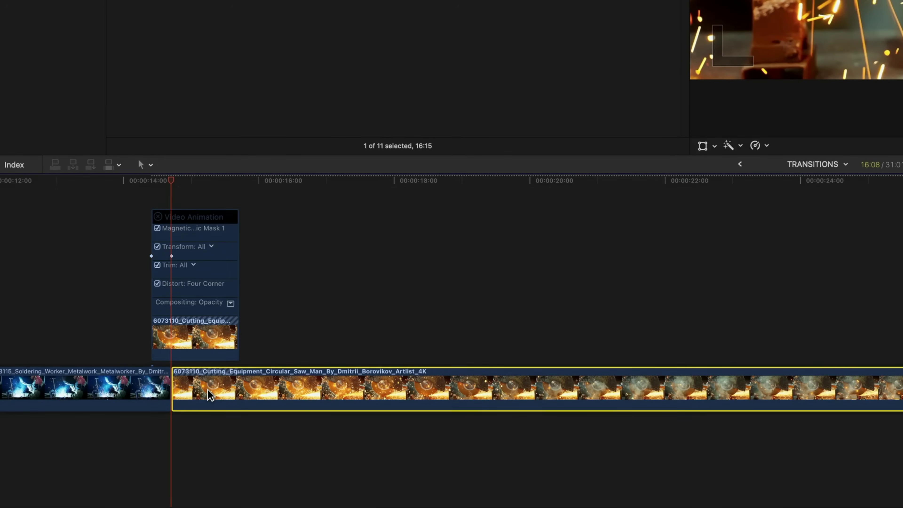
{"action": "left_click", "coordinate": [202, 329]}
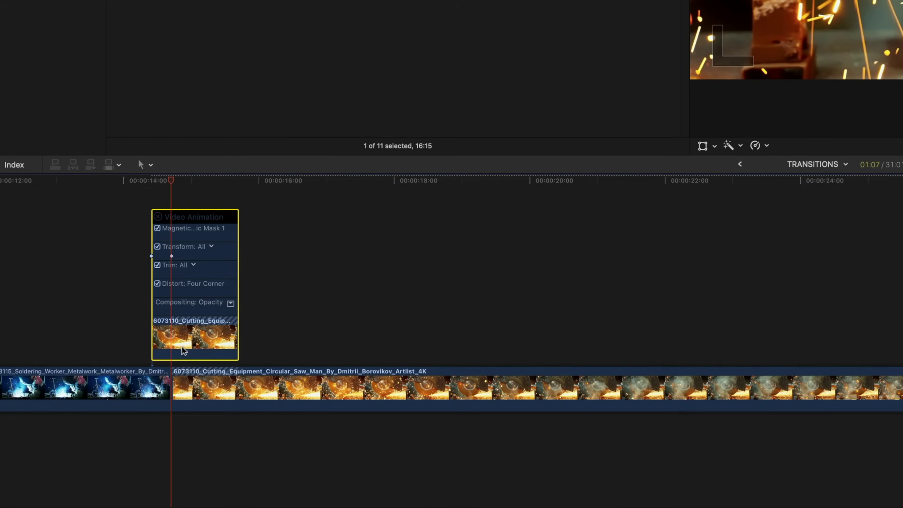
Add a cross dissolve at the soldering-to-saw edit point with the Trim tool and Command-T
{"action": "key", "text": "t"}
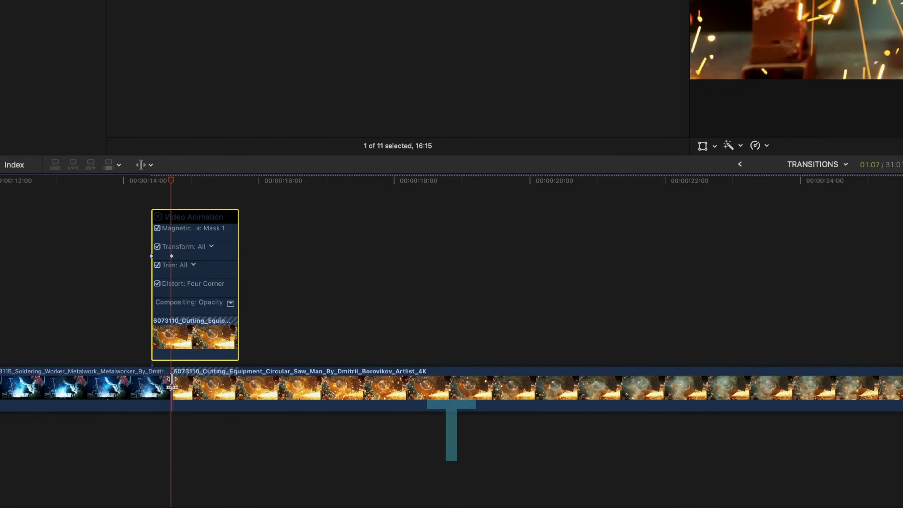
{"action": "left_click_drag", "start_coordinate": [172, 379], "coordinate": [188, 379]}
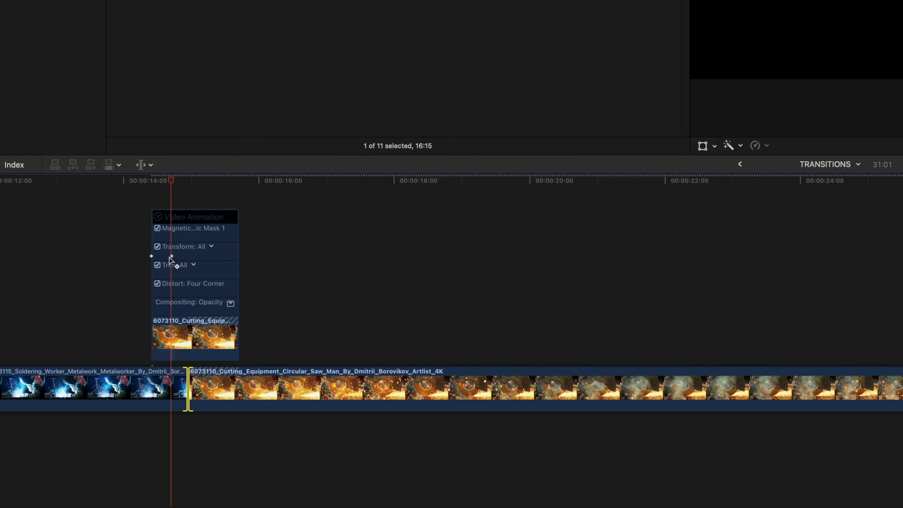
{"action": "key", "text": "super+t"}
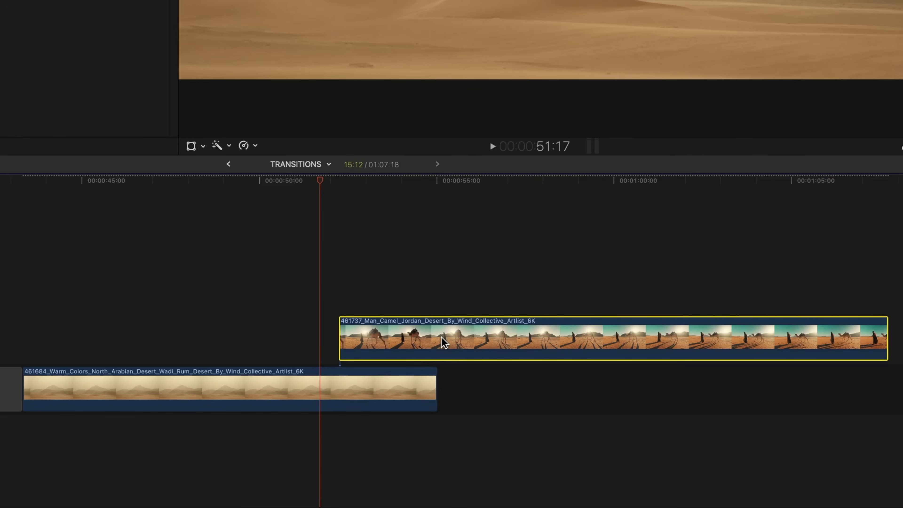
Park the playhead in the camel clip and analyse its Magnetic Mask across the clip
{"action": "left_click", "coordinate": [370, 182]}
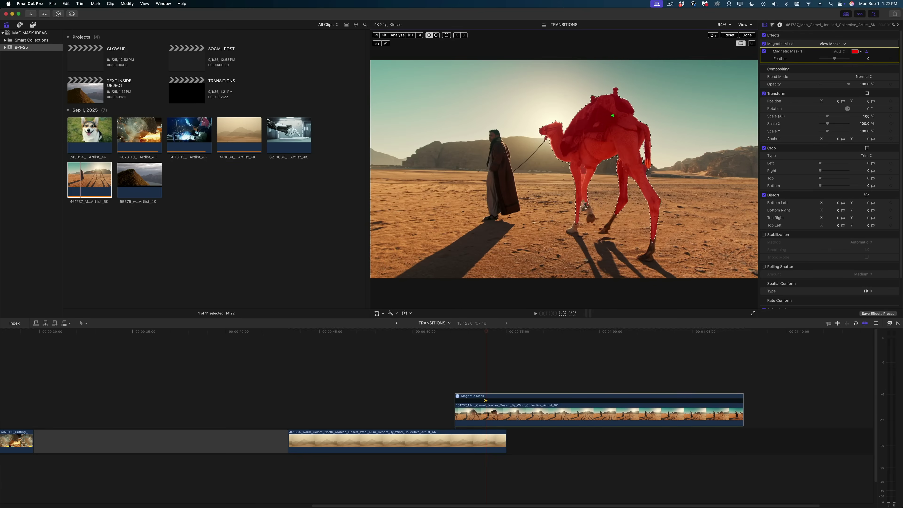
{"action": "left_click", "coordinate": [398, 35]}
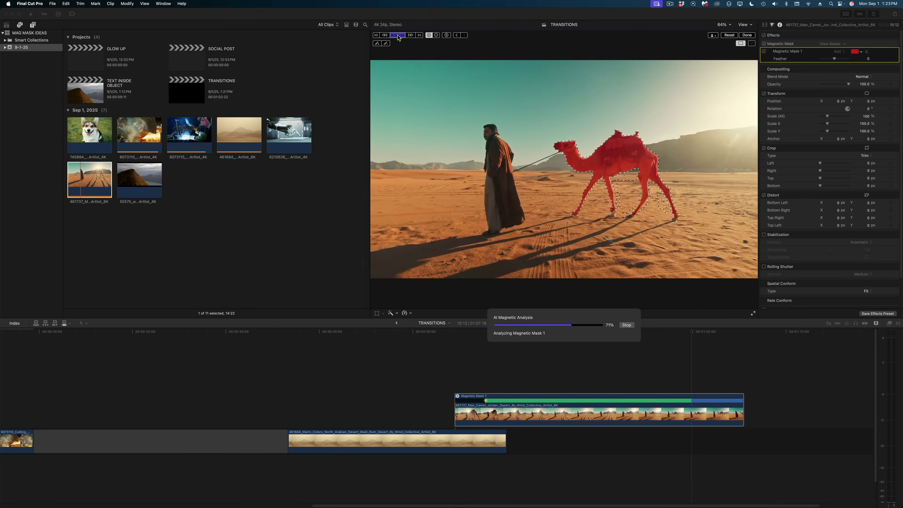
{"action": "left_click", "coordinate": [486, 418]}
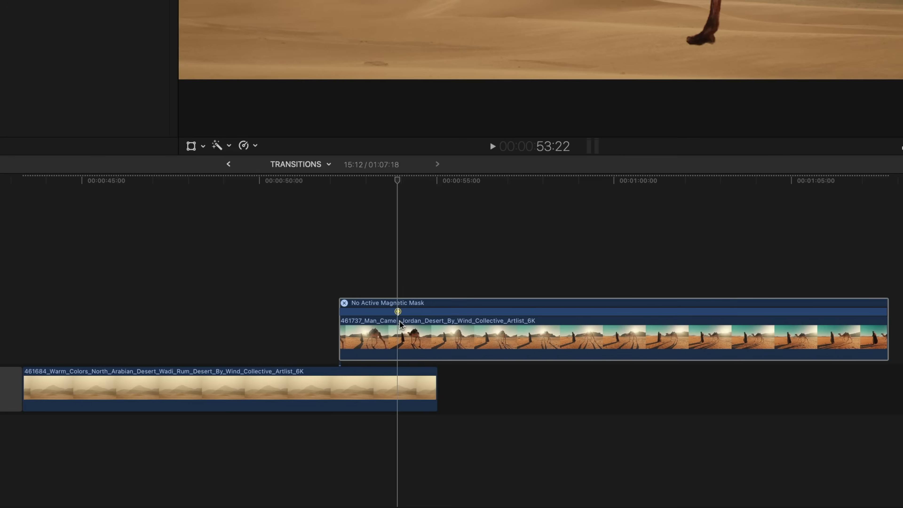
Blade the camel clip, trim the desert clip, and overwrite the camel remainder to the primary storyline
{"action": "key", "text": "b"}
{"action": "left_click", "coordinate": [485, 410]}
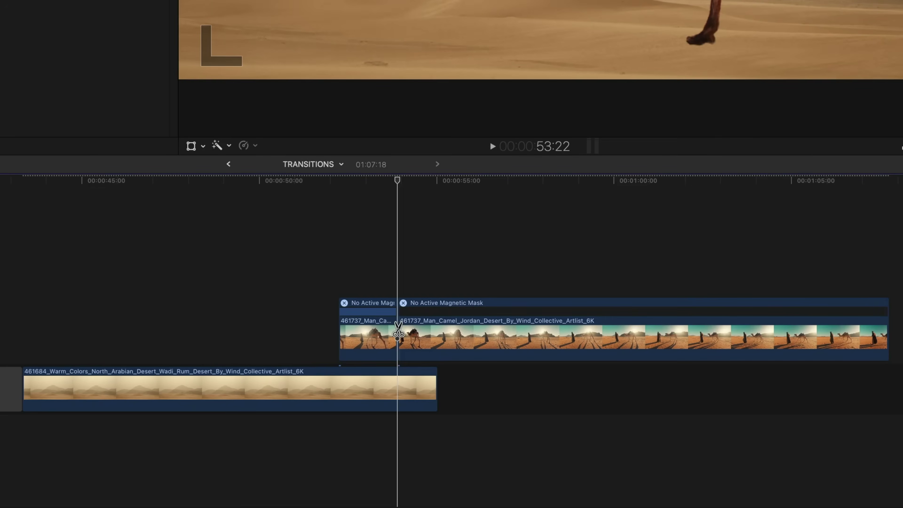
{"action": "left_click_drag", "start_coordinate": [435, 383], "coordinate": [400, 381]}
{"action": "left_click", "coordinate": [428, 337]}
{"action": "right_click", "coordinate": [428, 337]}
{"action": "left_click", "coordinate": [464, 436]}
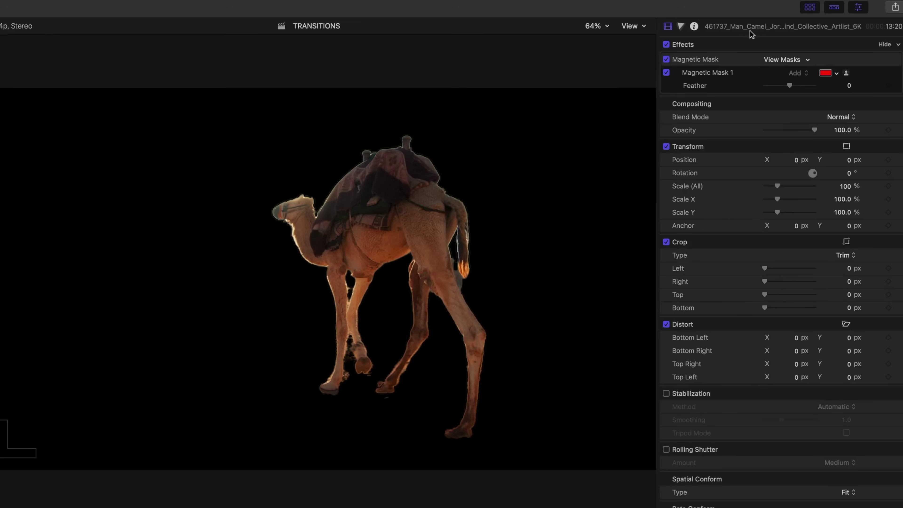
Unmask the storyline camel clip, extend the masked piece, shift the cut earlier, and add two transitions
{"action": "left_click", "coordinate": [666, 59]}
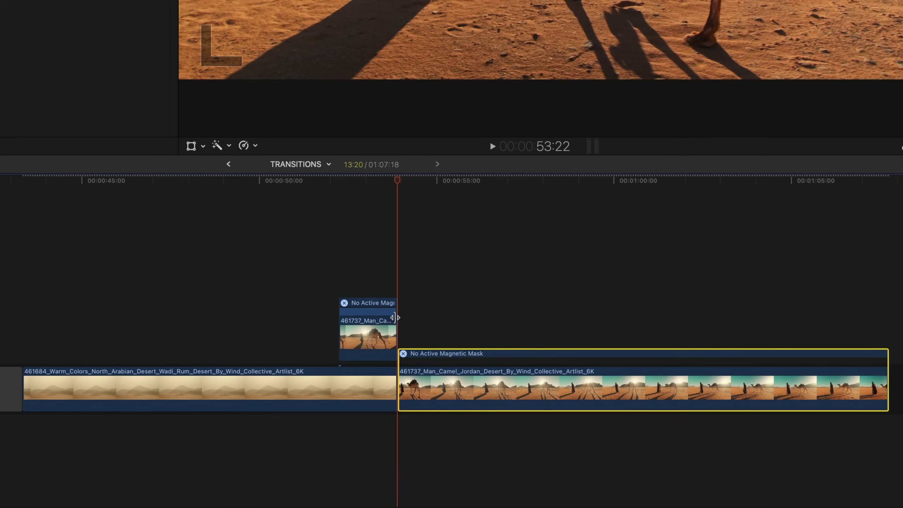
{"action": "left_click_drag", "start_coordinate": [395, 317], "coordinate": [423, 312]}
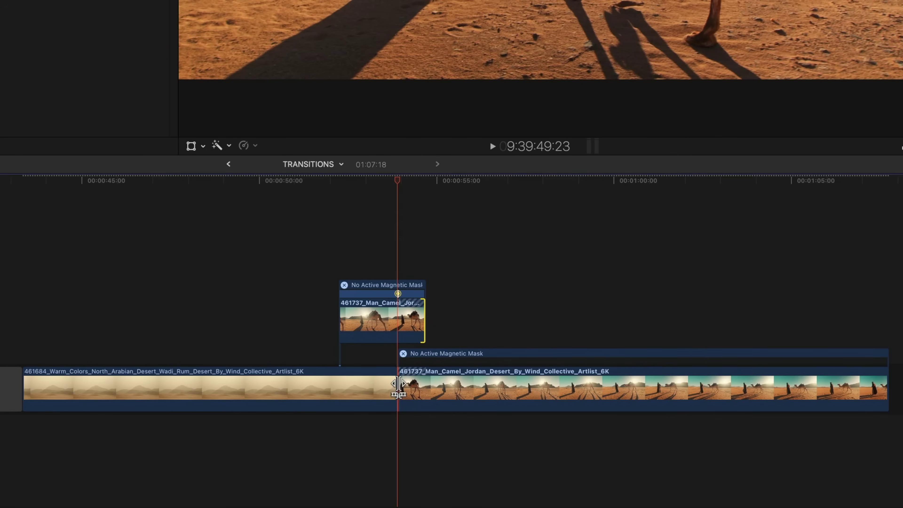
{"action": "left_click_drag", "start_coordinate": [398, 385], "coordinate": [369, 384]}
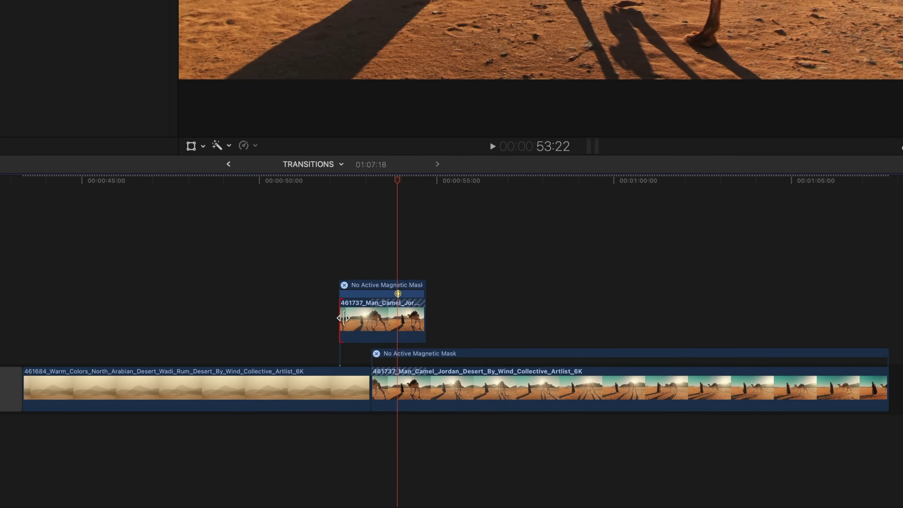
{"action": "key", "text": "super+t"}
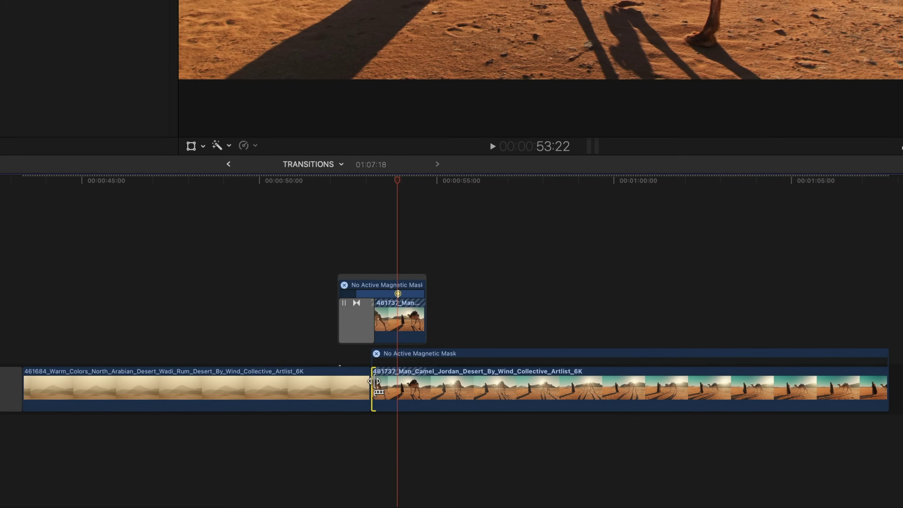
{"action": "key", "text": "super+t"}
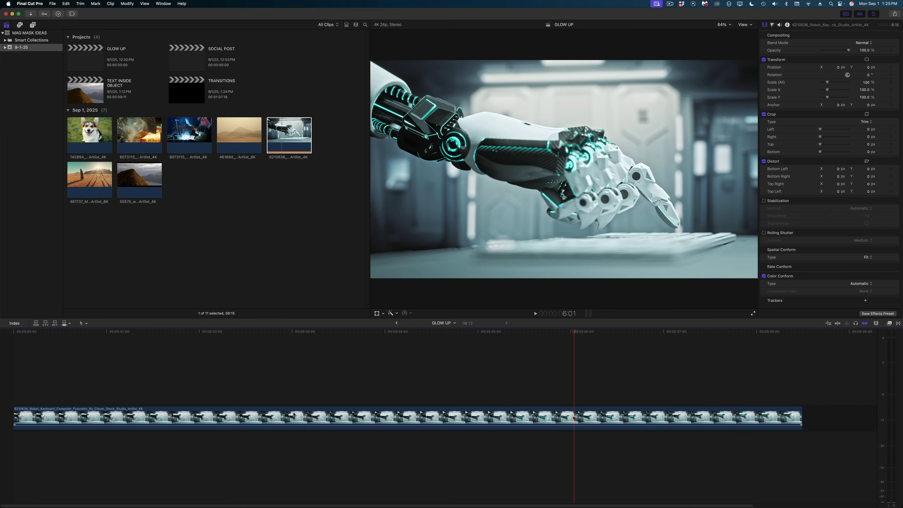
Select the robot-hand clip in the timeline
{"action": "left_click", "coordinate": [294, 415]}
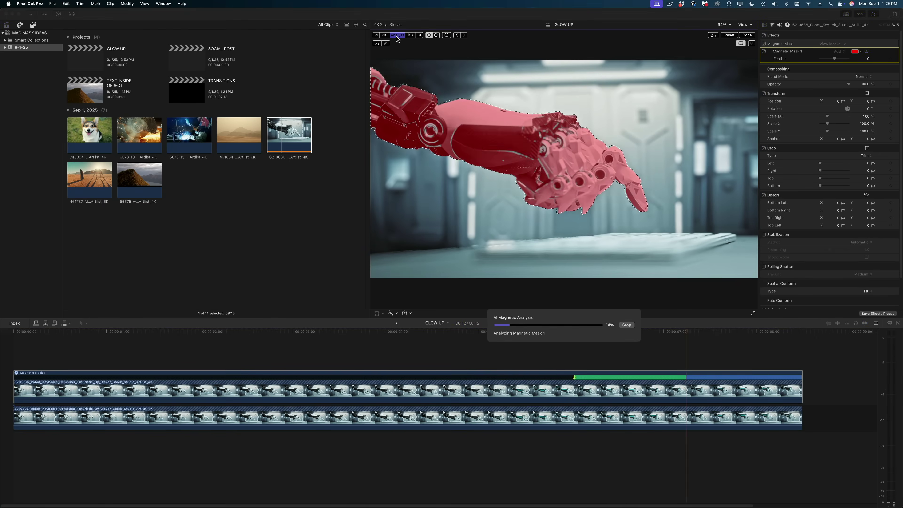
Analyse the robot arm mask and disable the original robot clip underneath with V
{"action": "left_click", "coordinate": [543, 402]}
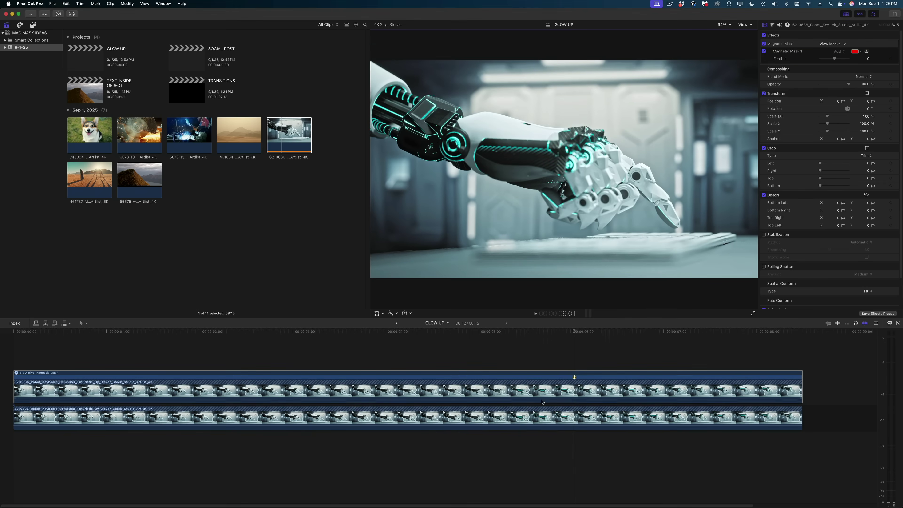
{"action": "left_click", "coordinate": [538, 422]}
{"action": "key", "text": "v"}
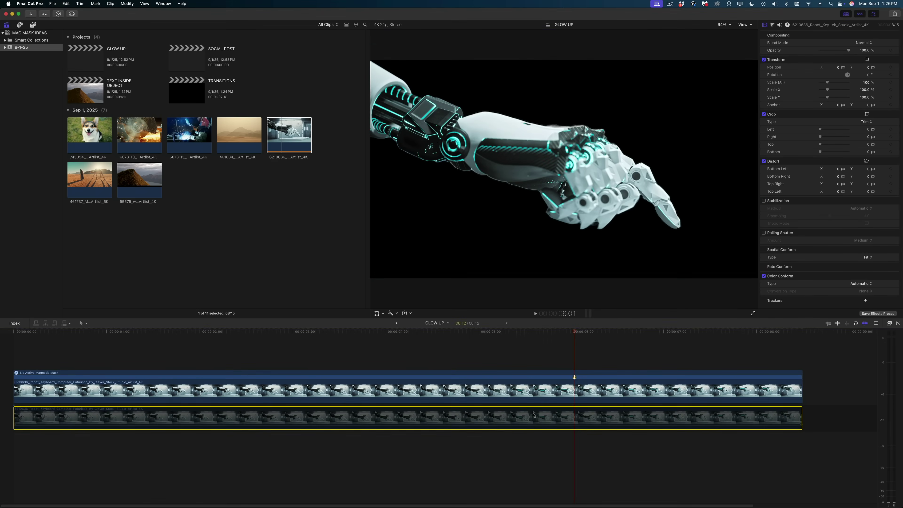
Option-drag the masked robot clip onto a new lane above to duplicate it
{"action": "left_click", "coordinate": [422, 388]}
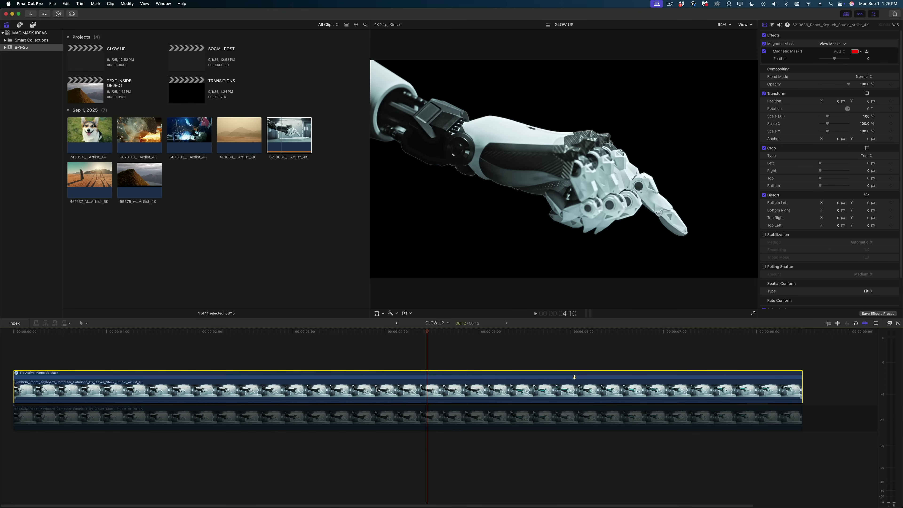
{"action": "left_click_drag", "start_coordinate": [377, 384], "coordinate": [379, 353]}
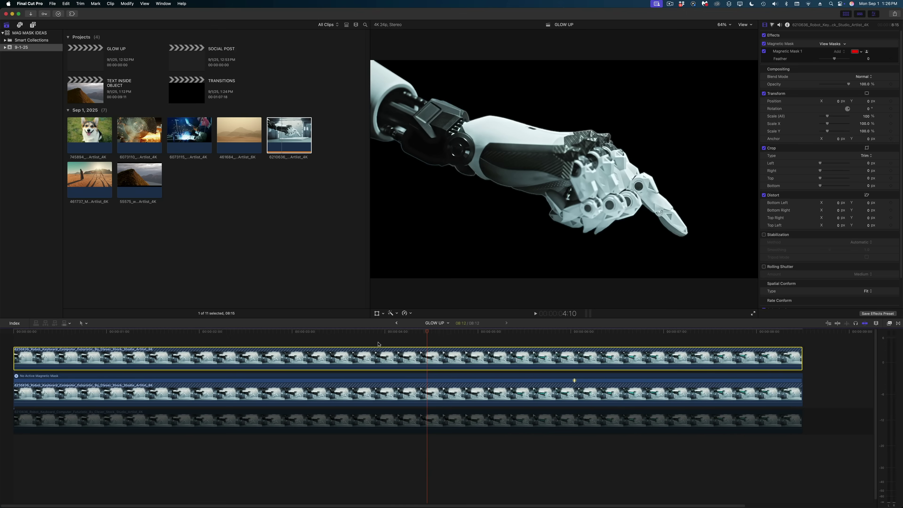
{"action": "left_click", "coordinate": [384, 398]}
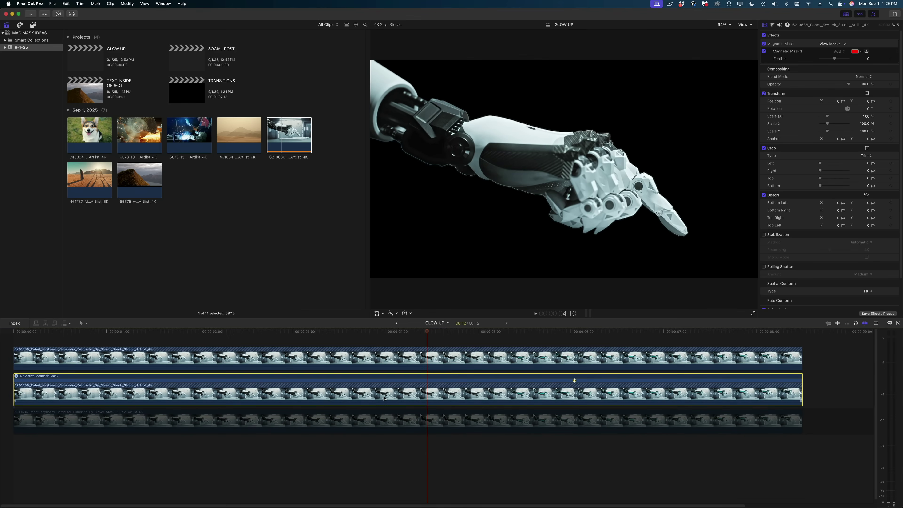
{"action": "left_click", "coordinate": [393, 421]}
{"action": "left_click", "coordinate": [390, 354]}
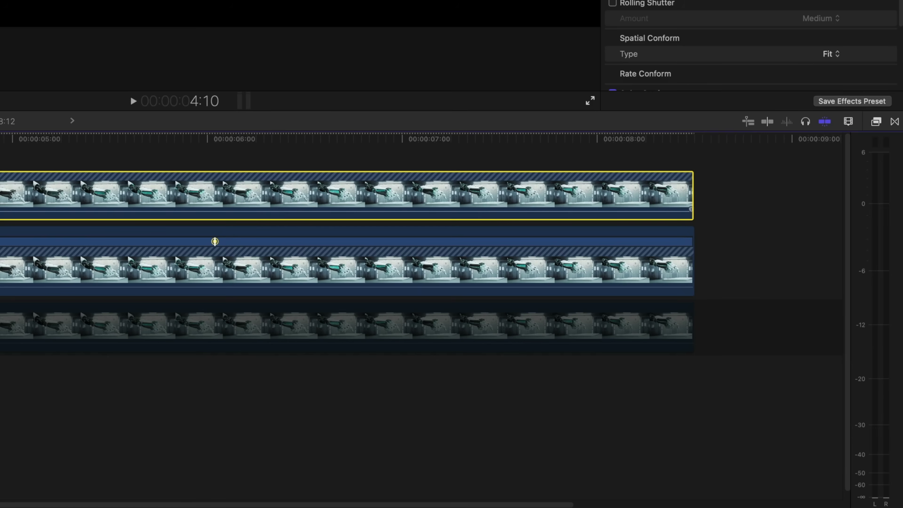
Apply Colorize to the middle robot clip at intensity 100 with Remap White and Remap Black purple
{"action": "left_click", "coordinate": [569, 249]}
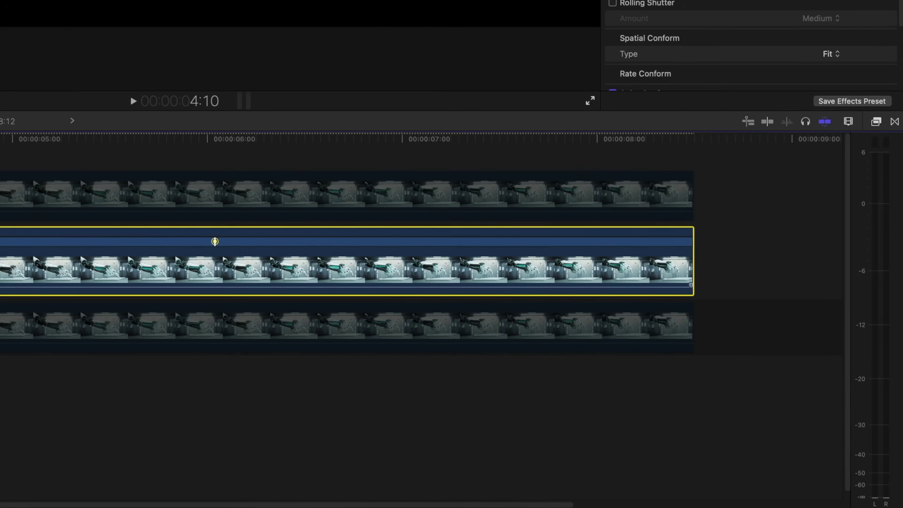
{"action": "left_click", "coordinate": [875, 122]}
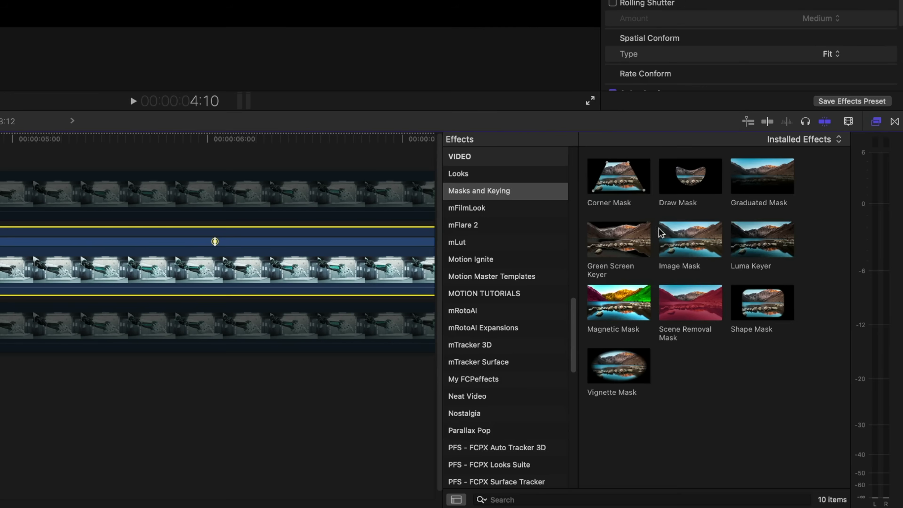
{"action": "scroll", "coordinate": [504, 320], "scroll_direction": "up", "scroll_amount": 10}
{"action": "left_click", "coordinate": [457, 224]}
{"action": "left_click_drag", "start_coordinate": [615, 305], "coordinate": [156, 274]}
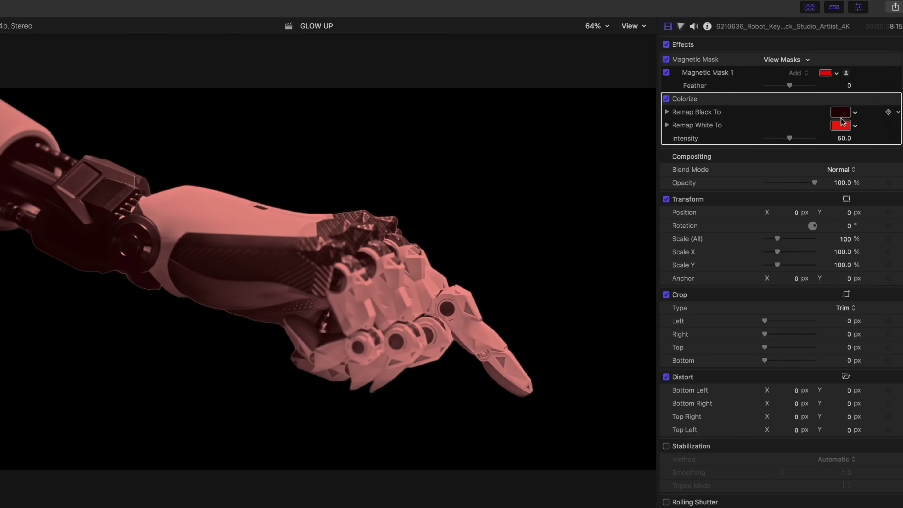
{"action": "left_click_drag", "start_coordinate": [790, 138], "coordinate": [857, 143]}
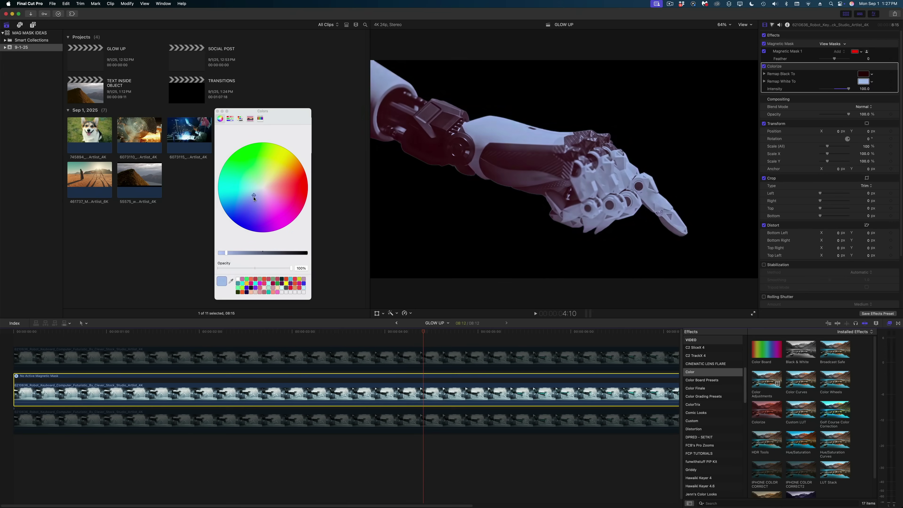
{"action": "left_click", "coordinate": [269, 214]}
{"action": "left_click_drag", "start_coordinate": [269, 213], "coordinate": [269, 223]}
{"action": "left_click_drag", "start_coordinate": [222, 253], "coordinate": [225, 253]}
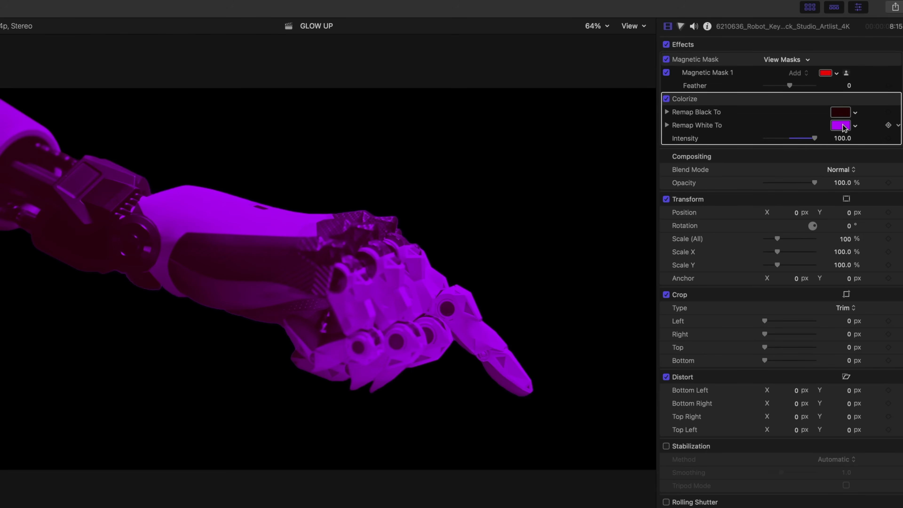
{"action": "left_click", "coordinate": [846, 113]}
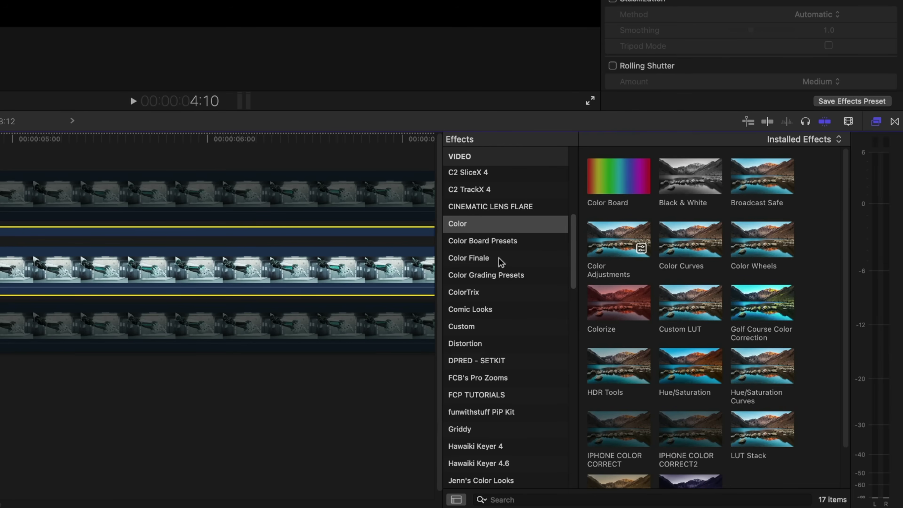
Apply a Gaussian blur from the Blur category to the purple hand clip
{"action": "scroll", "coordinate": [501, 262], "scroll_direction": "up", "scroll_amount": 5}
{"action": "left_click", "coordinate": [455, 206]}
{"action": "left_click_drag", "start_coordinate": [619, 239], "coordinate": [185, 250]}
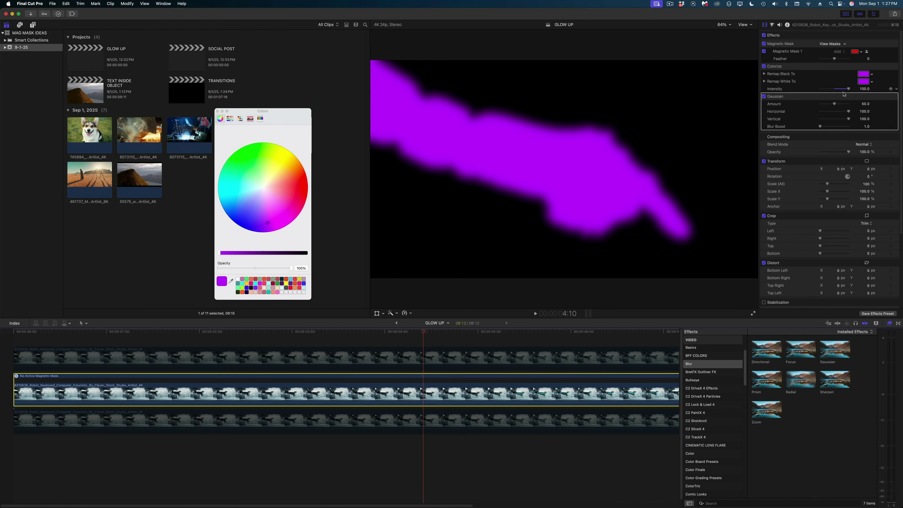
Re-enable the top robot clip and the bottom background clip
{"action": "left_click", "coordinate": [392, 365]}
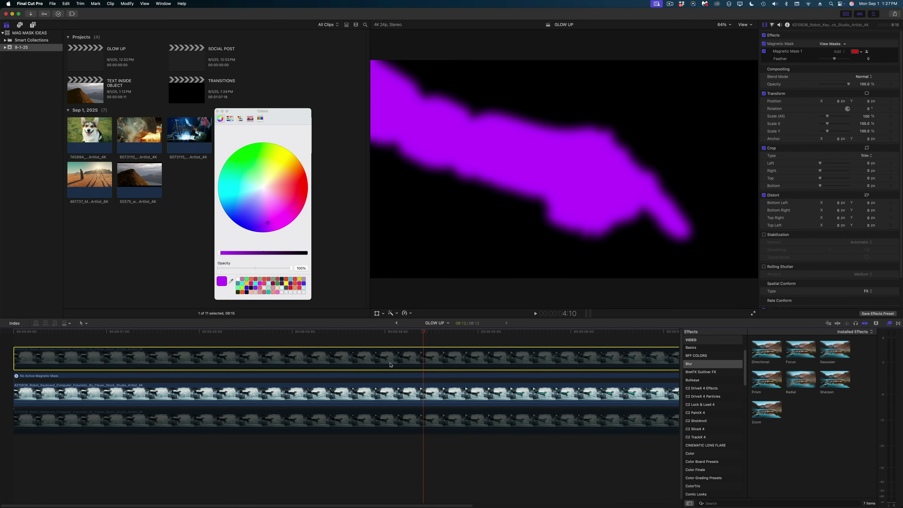
{"action": "key", "text": "v"}
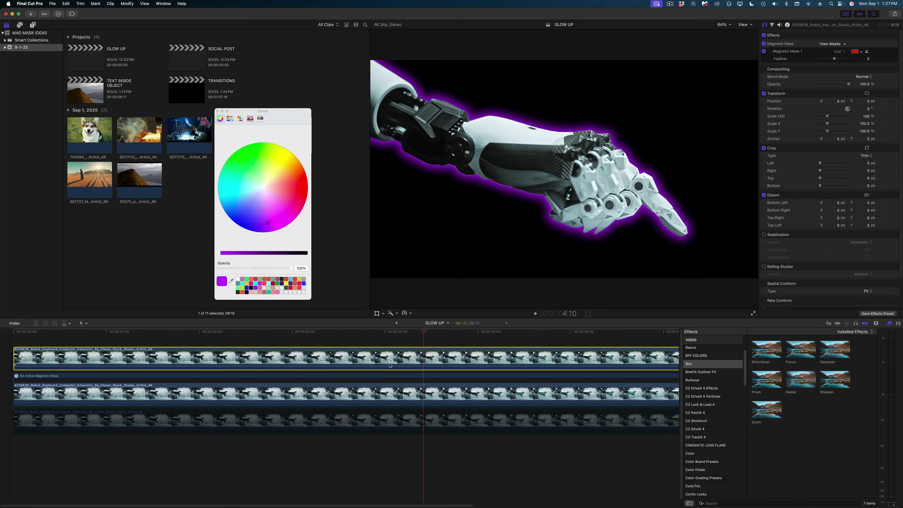
{"action": "left_click", "coordinate": [444, 423]}
{"action": "key", "text": "v"}
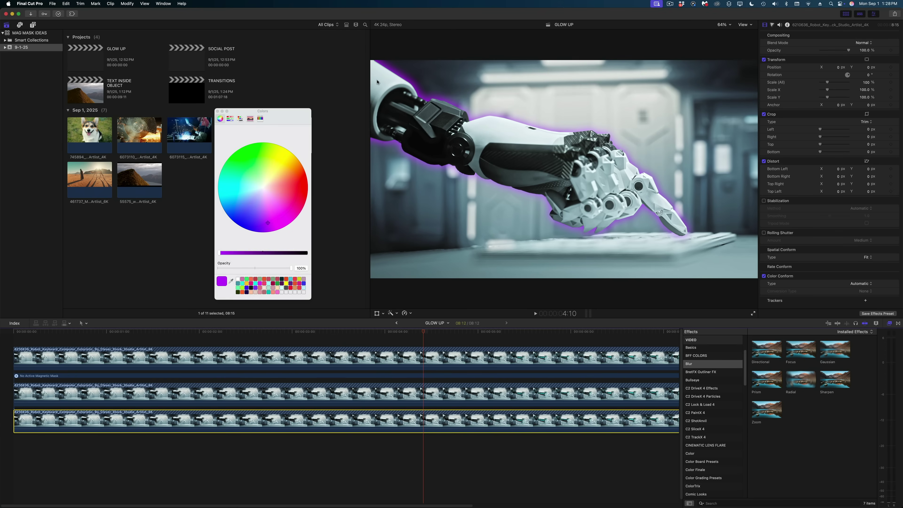
Option-drag the purple glow clip onto a new lane above to copy it
{"action": "left_click", "coordinate": [363, 393]}
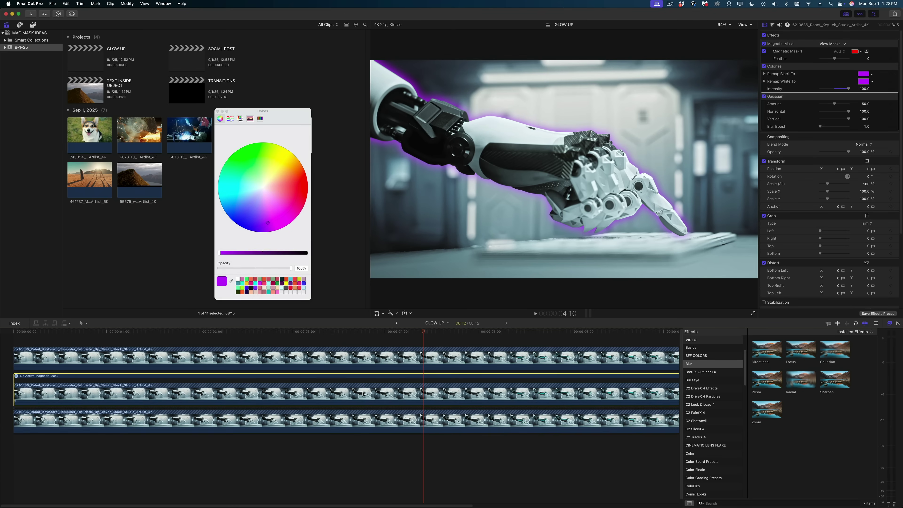
{"action": "left_click_drag", "start_coordinate": [363, 386], "coordinate": [367, 359]}
{"action": "scroll", "coordinate": [411, 347], "scroll_direction": "up", "scroll_amount": 2}
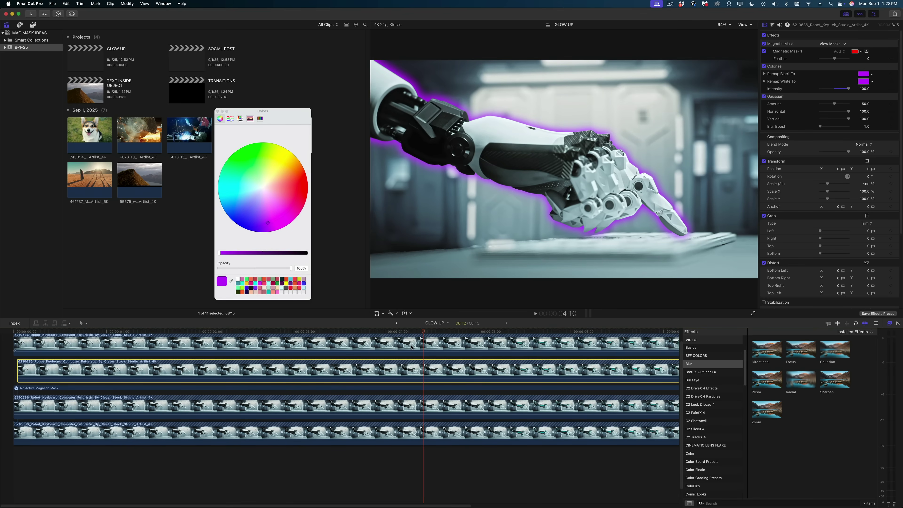
Disable the top robot clip, the glow copy, and the background clip to isolate one glow layer
{"action": "left_click", "coordinate": [411, 347]}
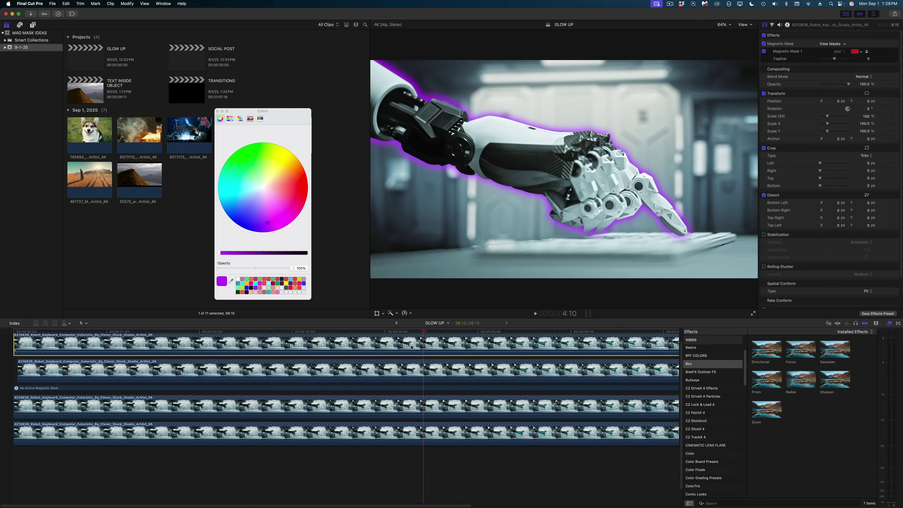
{"action": "scroll", "coordinate": [412, 352], "scroll_direction": "up", "scroll_amount": 2}
{"action": "key", "text": "v"}
{"action": "left_click", "coordinate": [409, 384]}
{"action": "key", "text": "v"}
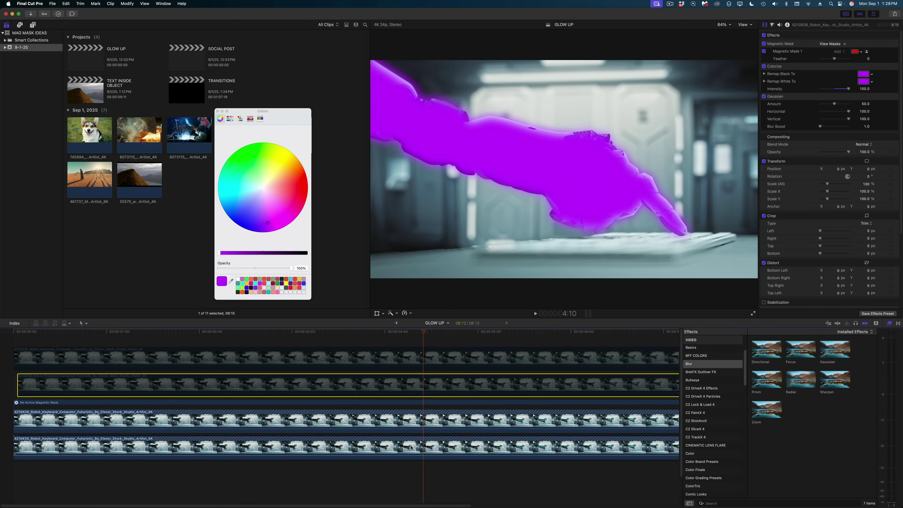
{"action": "left_click", "coordinate": [409, 437]}
{"action": "key", "text": "v"}
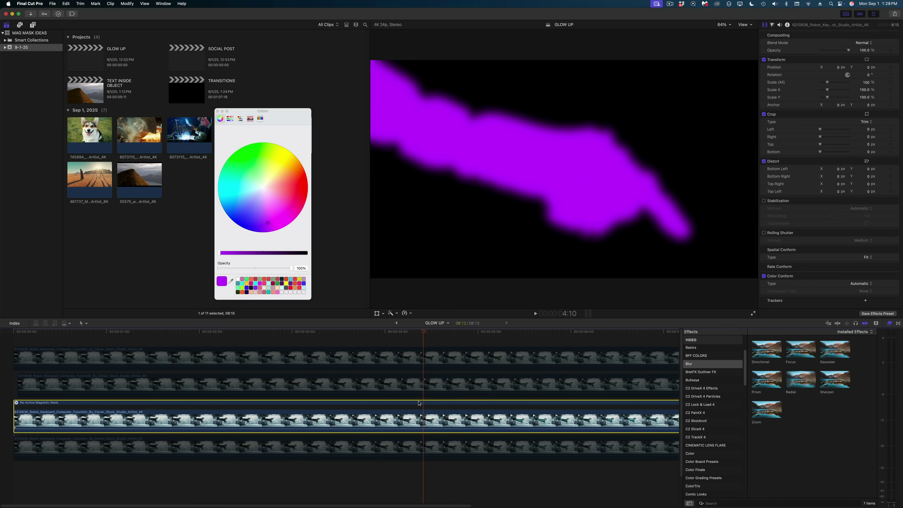
Raise the glow clip's Gaussian Blur Boost to about 4.1 and bring back the room background
{"action": "left_click", "coordinate": [408, 423]}
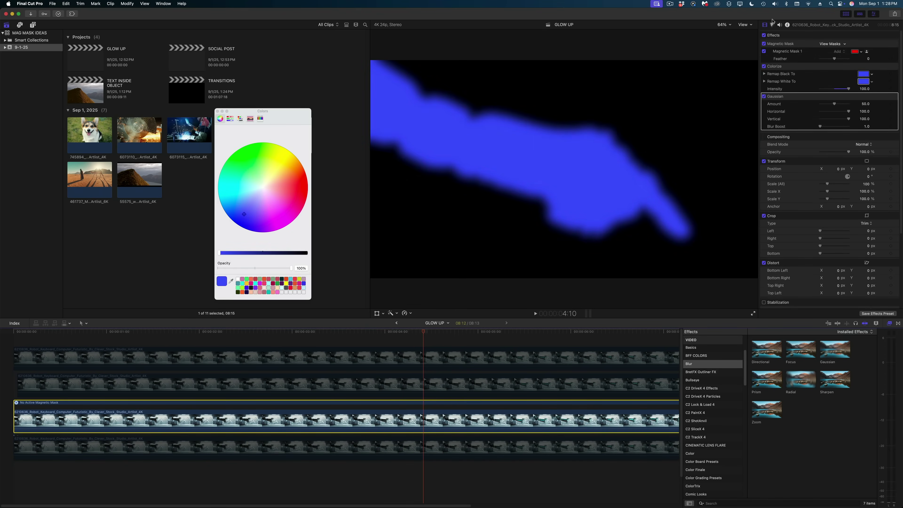
{"action": "mouse_move", "coordinate": [788, 51]}
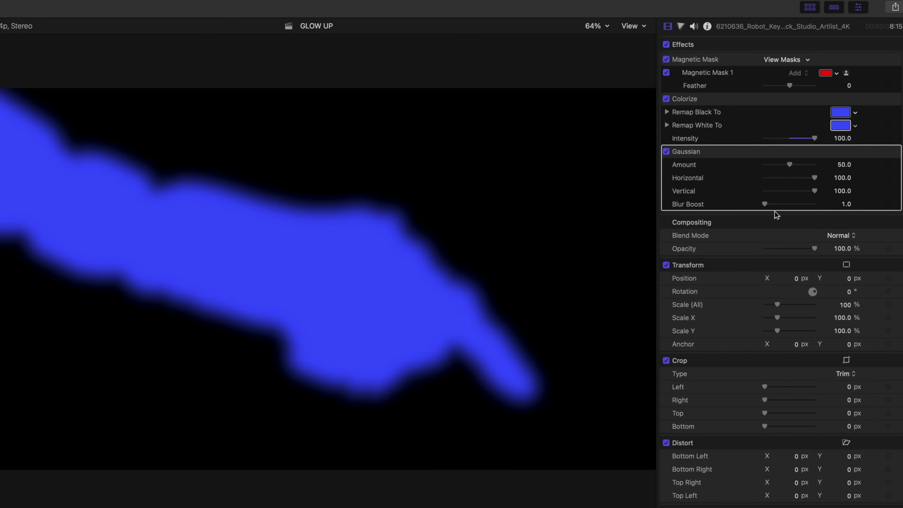
{"action": "left_click_drag", "start_coordinate": [765, 204], "coordinate": [775, 205]}
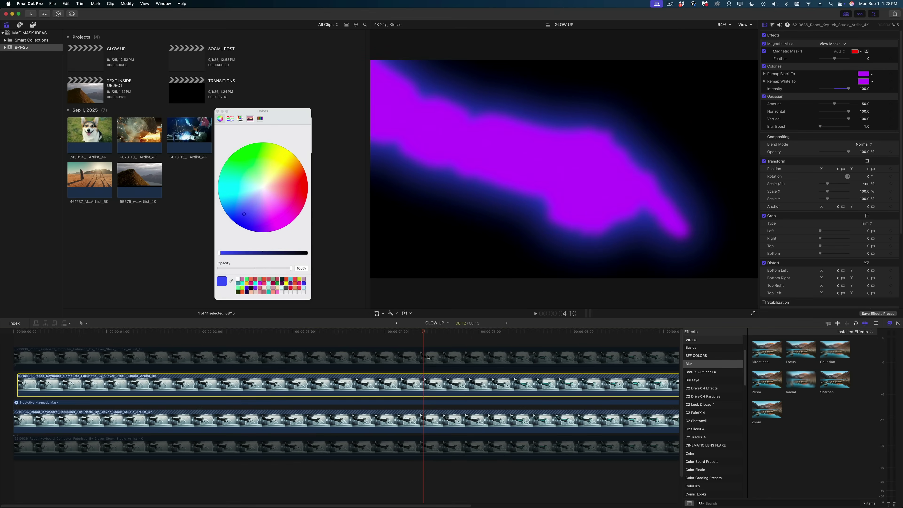
{"action": "left_click", "coordinate": [426, 357]}
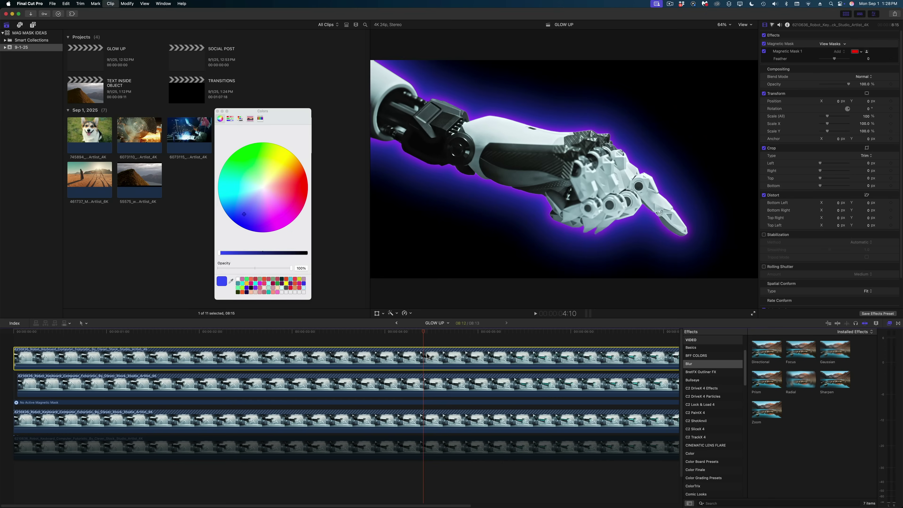
{"action": "left_click", "coordinate": [426, 445]}
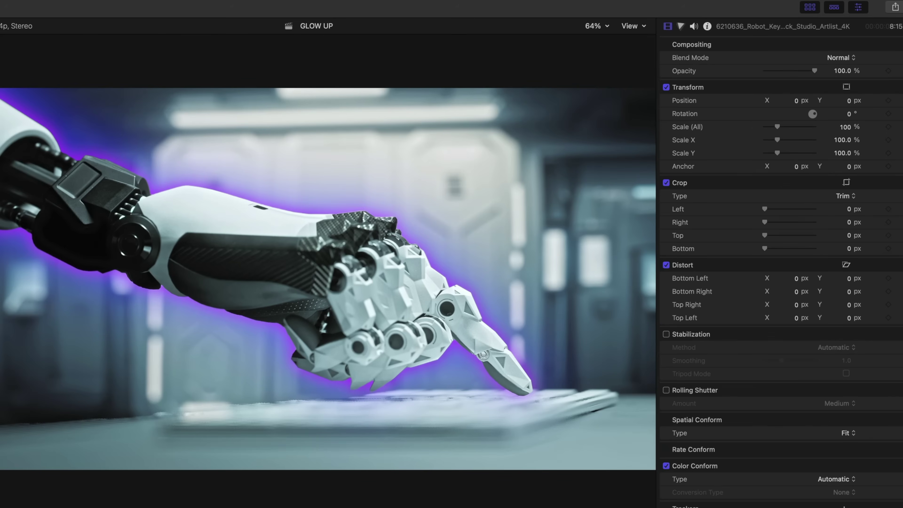
{"action": "scroll", "coordinate": [885, 111], "scroll_direction": "up", "scroll_amount": 5}
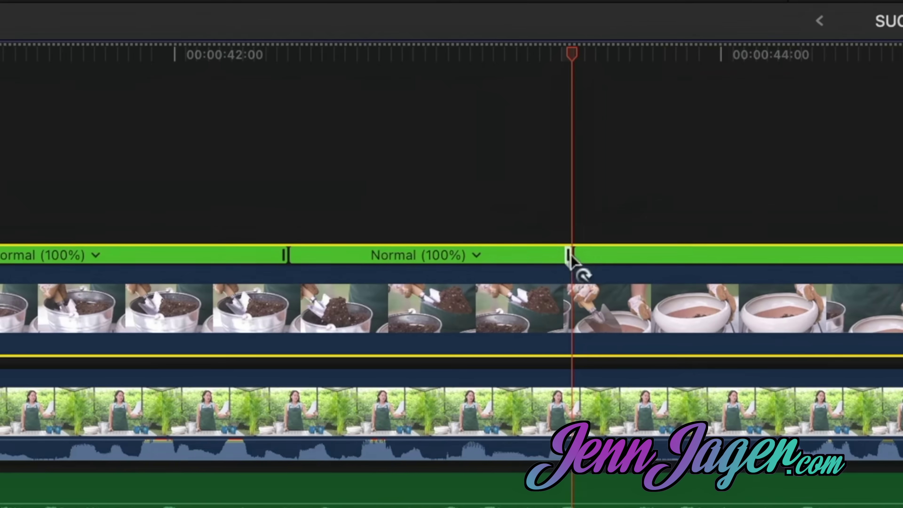
Set the diagonal transition's direction to Left Slant
{"action": "left_click_drag", "start_coordinate": [570, 256], "coordinate": [421, 257]}
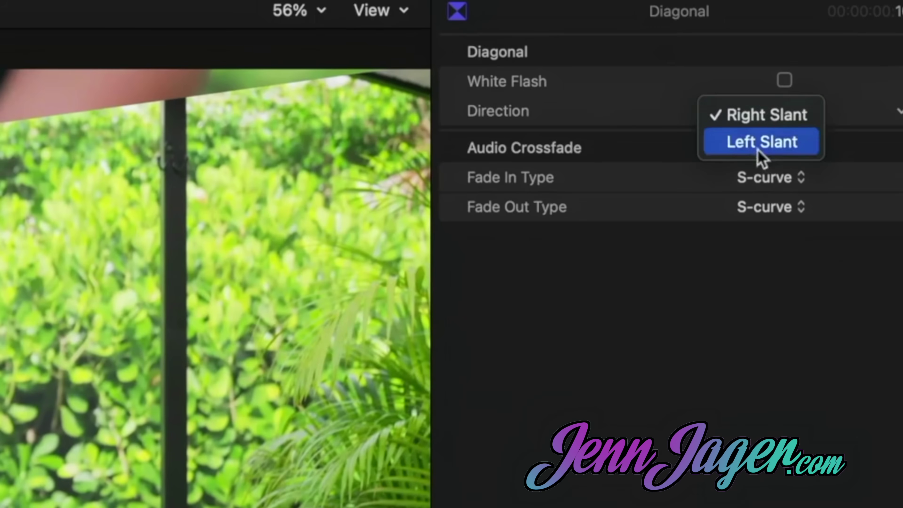
{"action": "left_click", "coordinate": [759, 148]}
{"action": "left_click", "coordinate": [825, 97]}
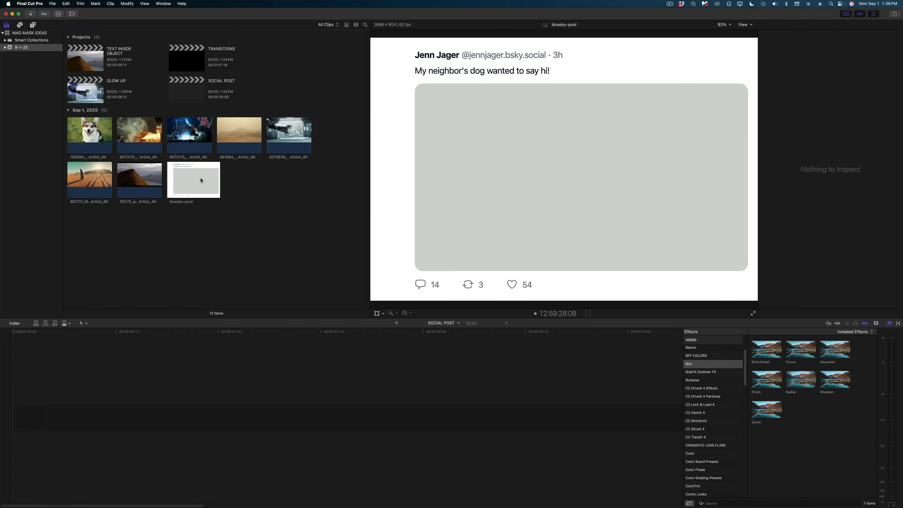
Place the bluesky-post image in the SOCIAL POST timeline and move the playhead into it
{"action": "left_click", "coordinate": [199, 179]}
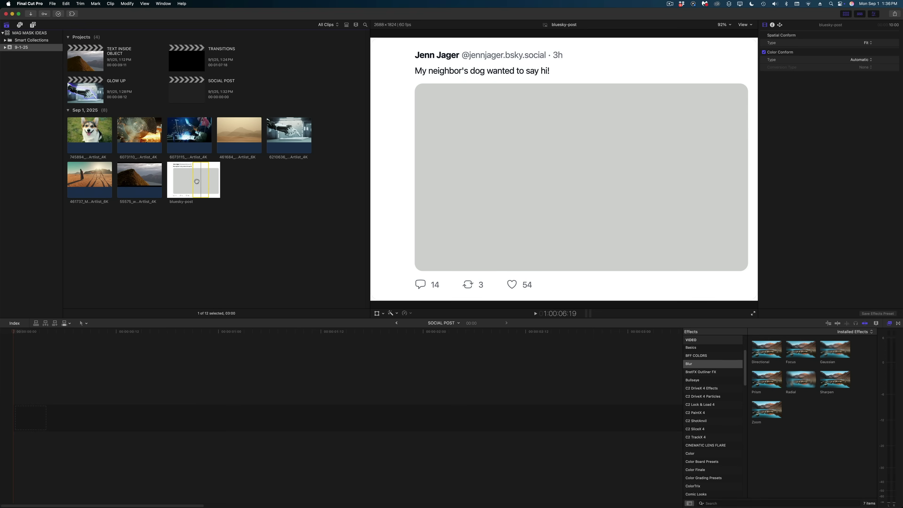
{"action": "left_click_drag", "start_coordinate": [196, 181], "coordinate": [23, 412]}
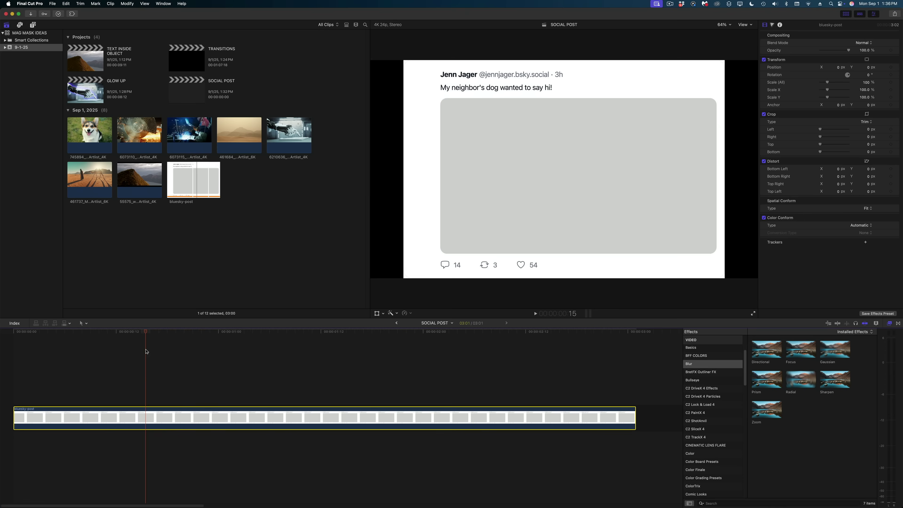
{"action": "left_click", "coordinate": [170, 354]}
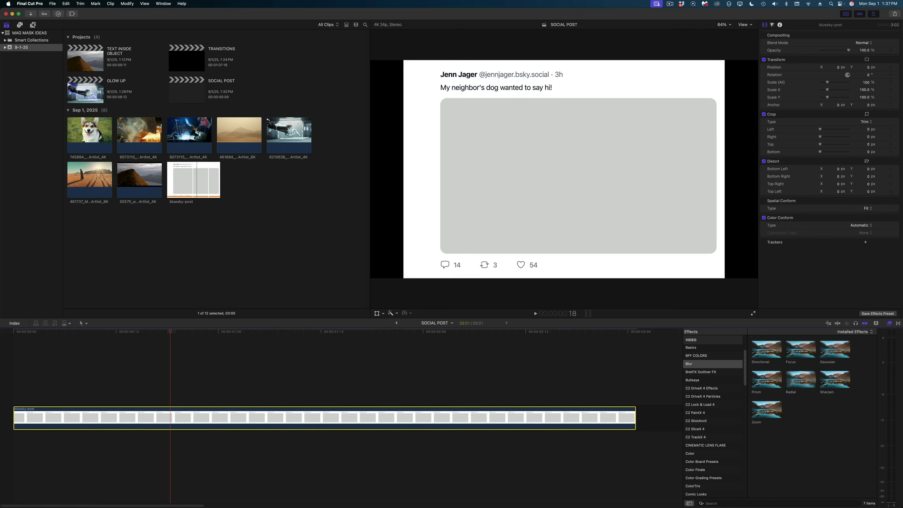
Add a white Custom solid beneath the post clip, sampled from the post, then disable it
{"action": "key", "text": "super+alt+1"}
{"action": "left_click_drag", "start_coordinate": [82, 53], "coordinate": [71, 442]}
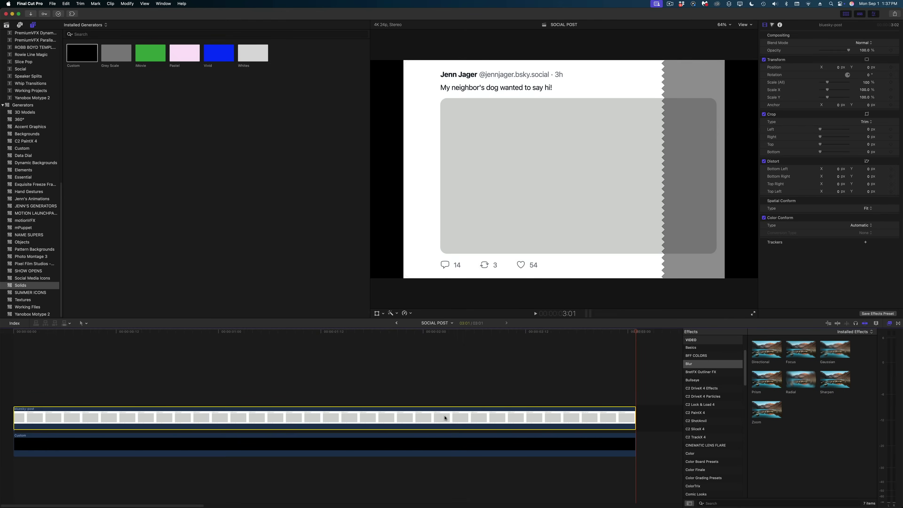
{"action": "left_click", "coordinate": [586, 445]}
{"action": "left_click", "coordinate": [863, 43]}
{"action": "left_click", "coordinate": [230, 281]}
{"action": "left_click", "coordinate": [394, 191]}
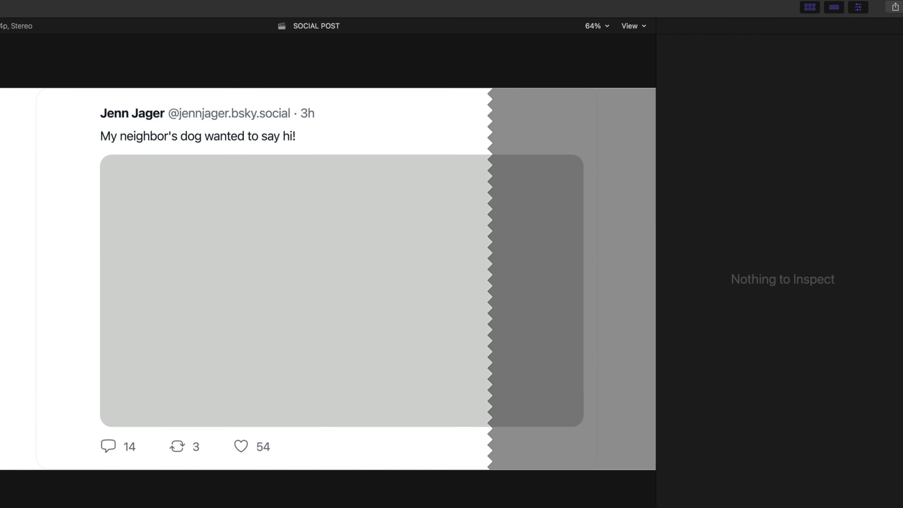
{"action": "key", "text": "Delete"}
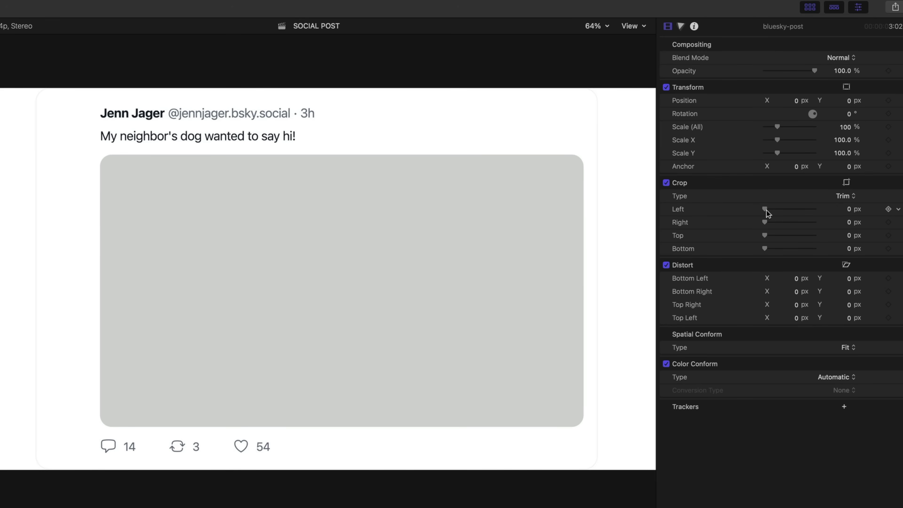
Crop 25 px off the post's left edge, move the corgi clip earlier, and extend the post
{"action": "left_click_drag", "start_coordinate": [766, 209], "coordinate": [765, 223]}
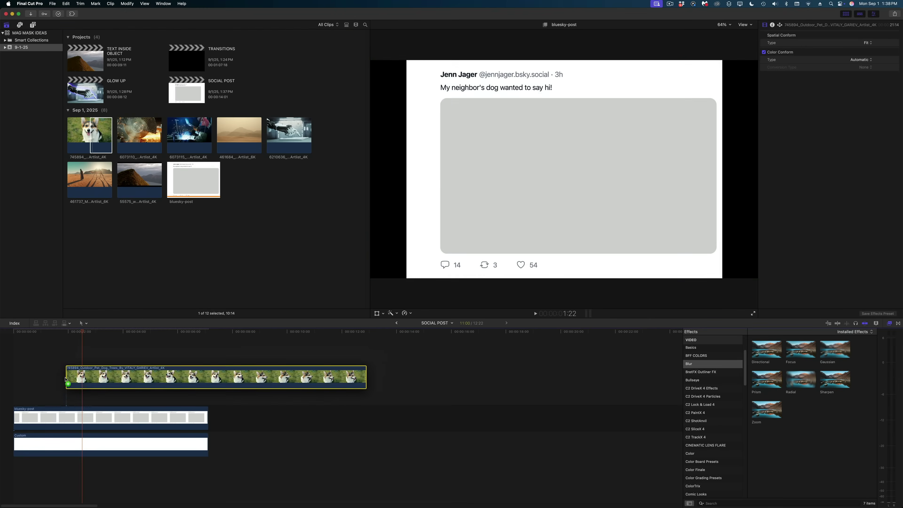
{"action": "left_click_drag", "start_coordinate": [257, 391], "coordinate": [314, 417]}
{"action": "left_click_drag", "start_coordinate": [209, 445], "coordinate": [314, 445]}
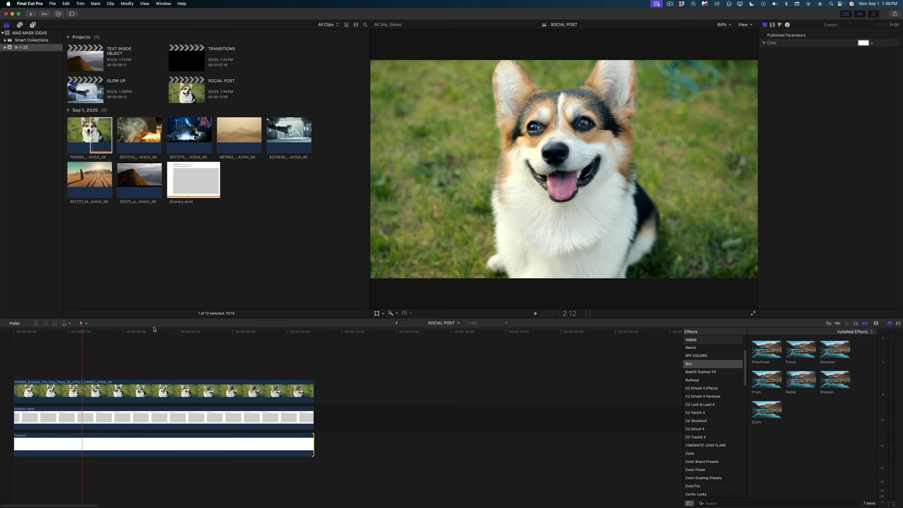
Duplicate the corgi clip, disable the lower copy, and mark the dog's face for Magnetic Mask
{"action": "left_click", "coordinate": [203, 392]}
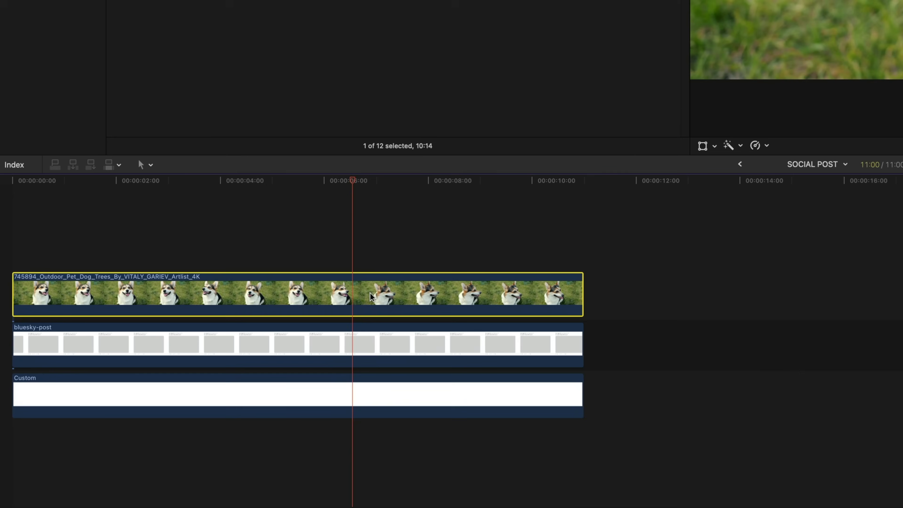
{"action": "mouse_move", "coordinate": [202, 393]}
{"action": "left_mouse_down"}
{"action": "mouse_move", "coordinate": [201, 369]}
{"action": "mouse_move", "coordinate": [205, 395]}
{"action": "left_mouse_up"}
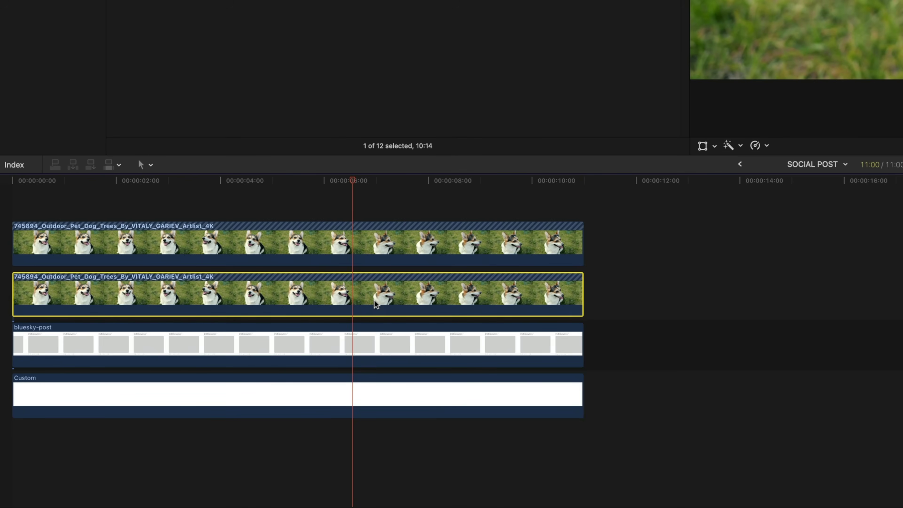
{"action": "key", "text": "v"}
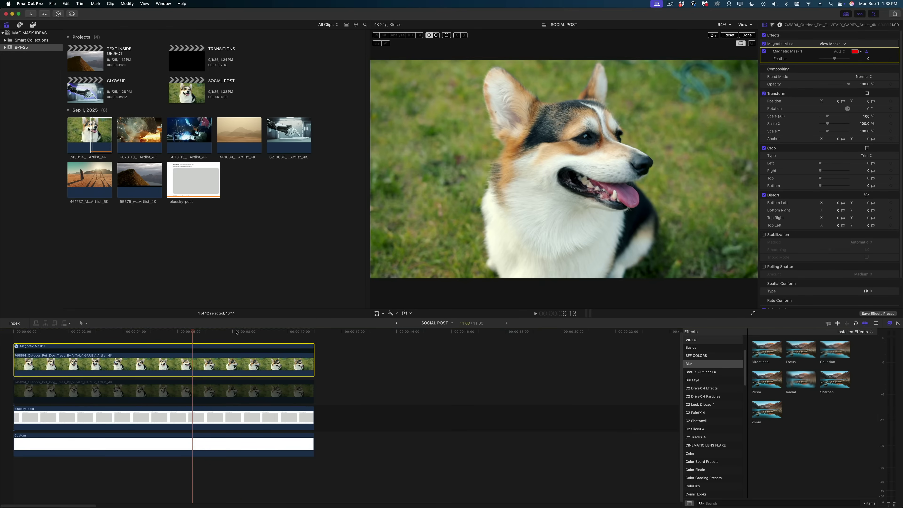
{"action": "left_click_drag", "start_coordinate": [237, 332], "coordinate": [147, 344]}
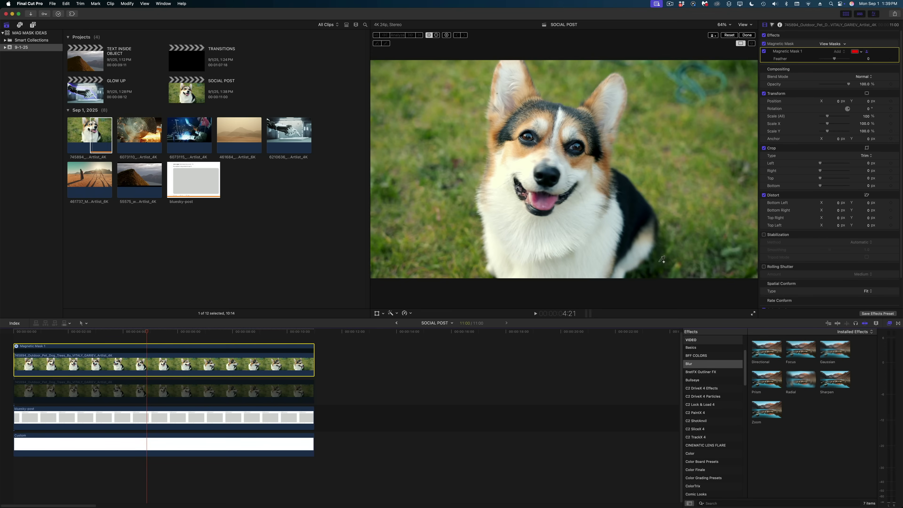
{"action": "left_click", "coordinate": [551, 192]}
Subtract the dog's dark body from Magnetic Mask 1, analyse it across the clip, and finish
{"action": "left_click", "coordinate": [631, 206], "text": "alt"}
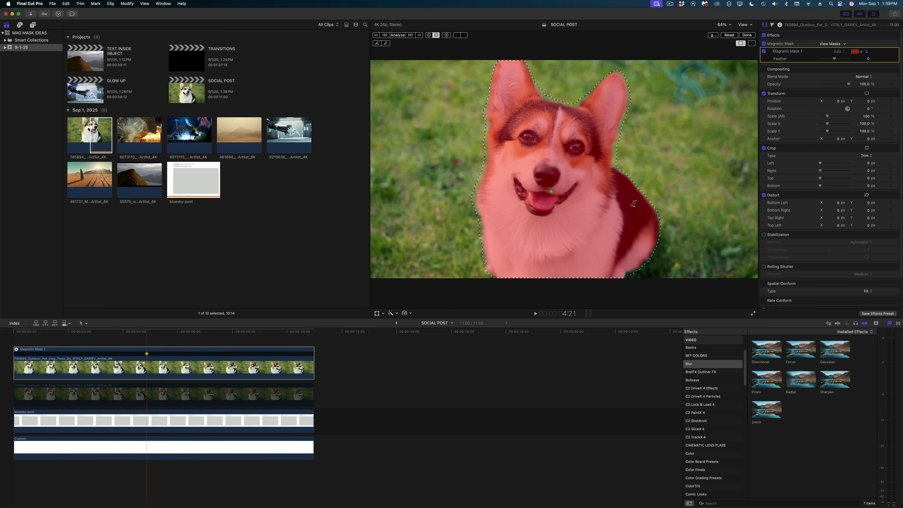
{"action": "left_click", "coordinate": [396, 36]}
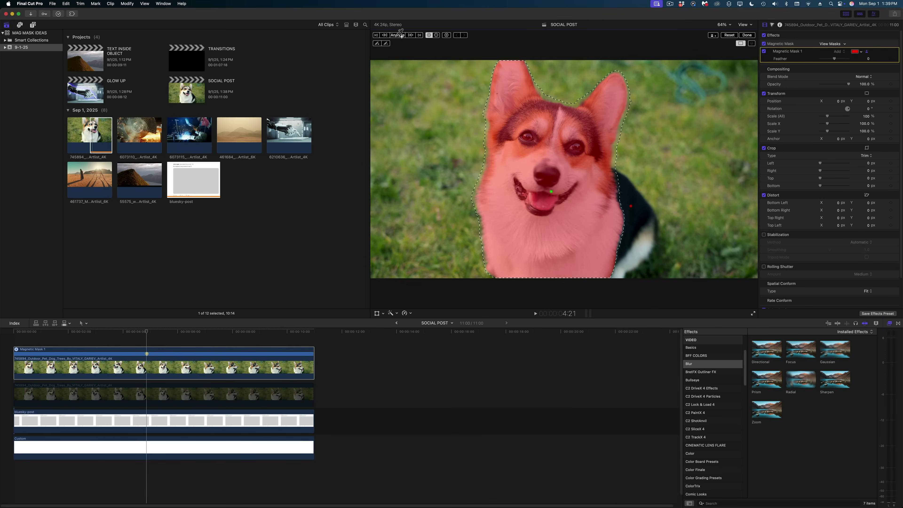
{"action": "left_click", "coordinate": [746, 35]}
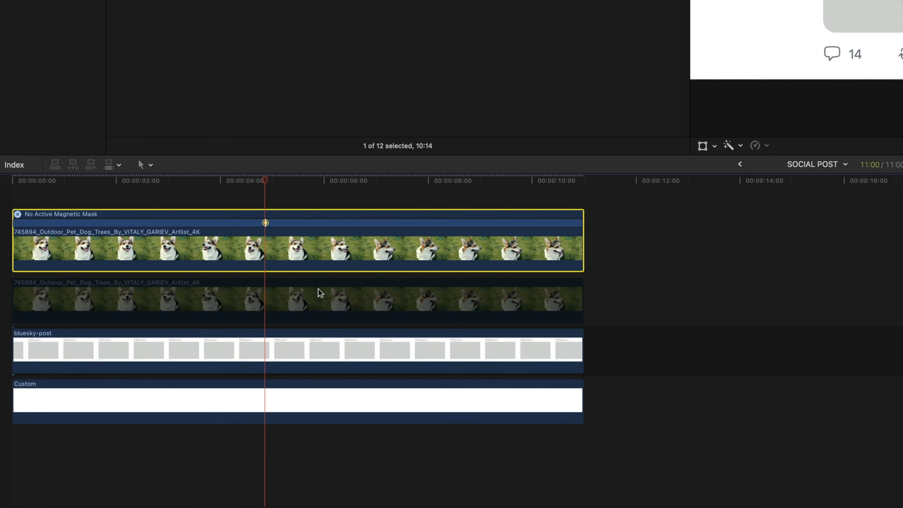
Disable the masked dog clip and apply a Shape Mask to the bluesky-post clip
{"action": "key", "text": "v"}
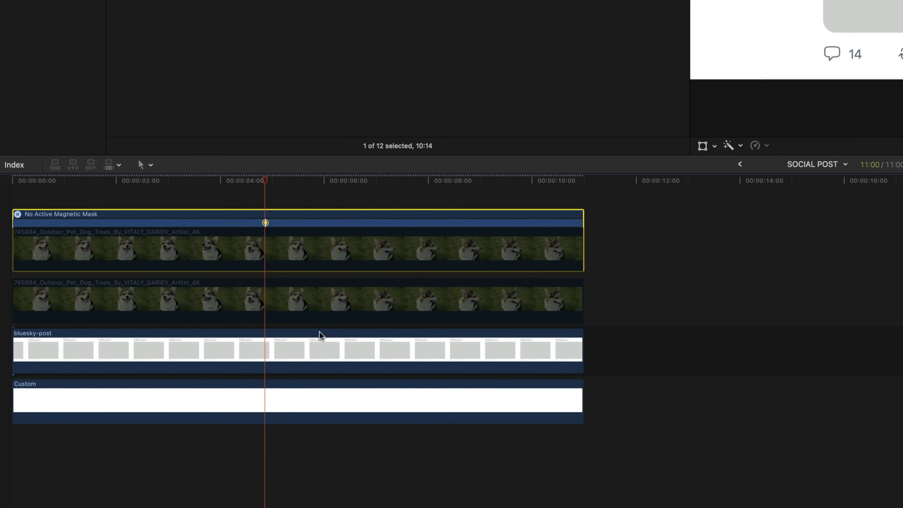
{"action": "left_click", "coordinate": [316, 348]}
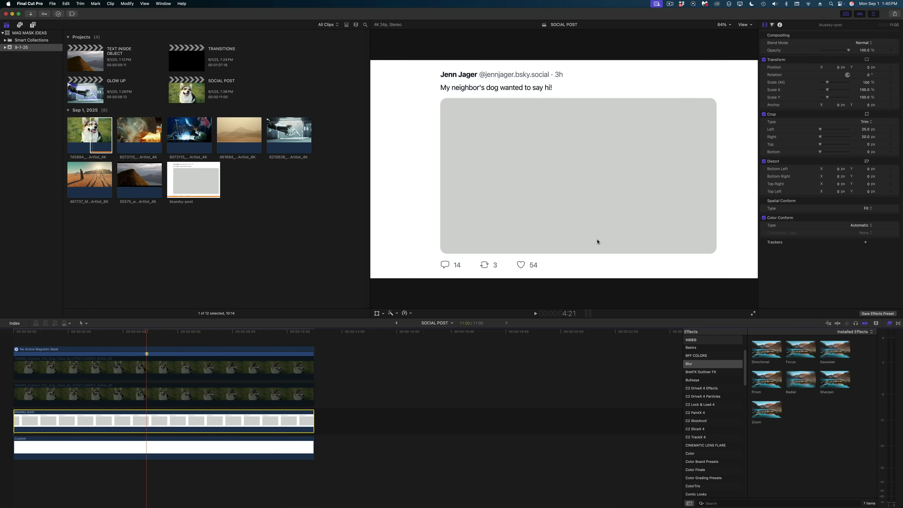
{"action": "scroll", "coordinate": [709, 395], "scroll_direction": "down", "scroll_amount": 10}
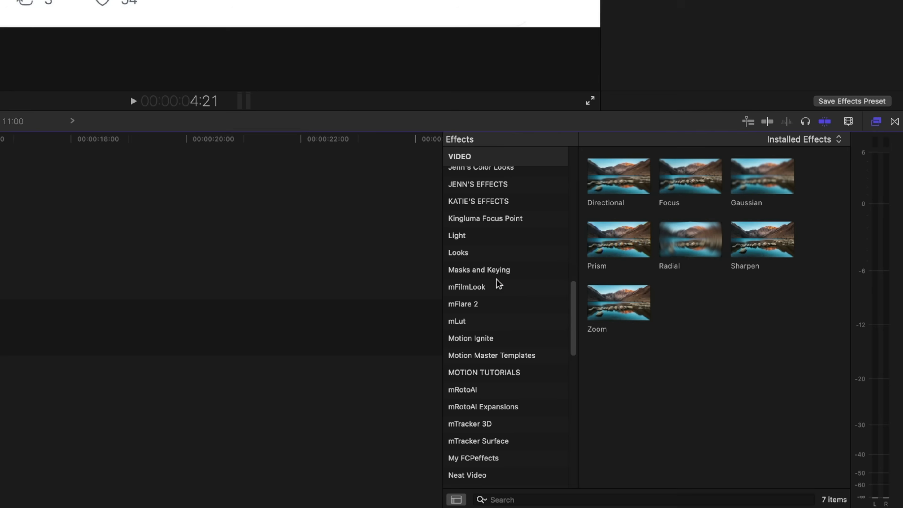
{"action": "left_click", "coordinate": [709, 395]}
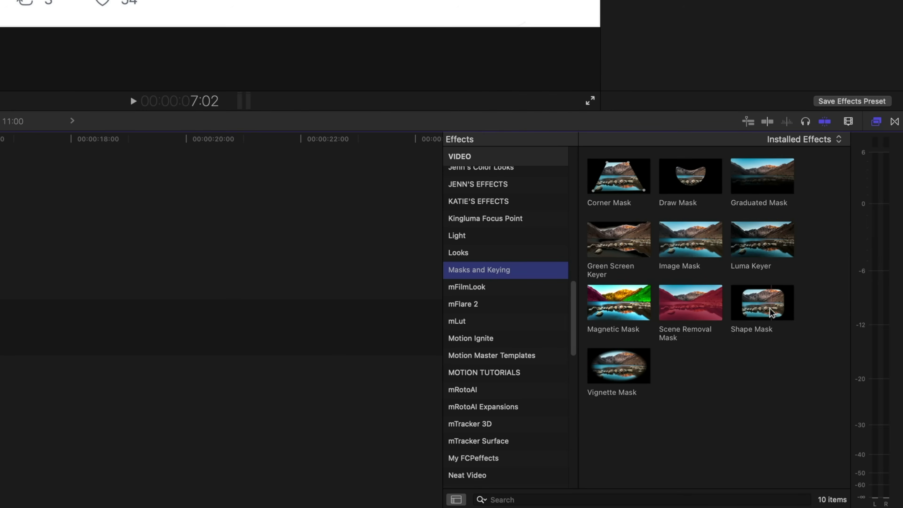
{"action": "left_click_drag", "start_coordinate": [771, 313], "coordinate": [425, 326]}
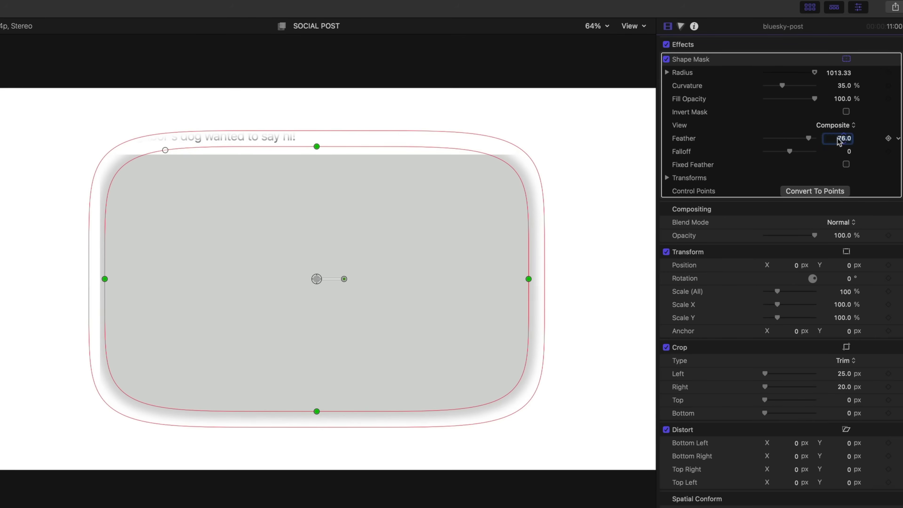
Make the Shape Mask a hard-edged, slightly rounded rectangle over the image area, inverted
{"action": "type", "text": "0"}
{"action": "key", "text": "Return"}
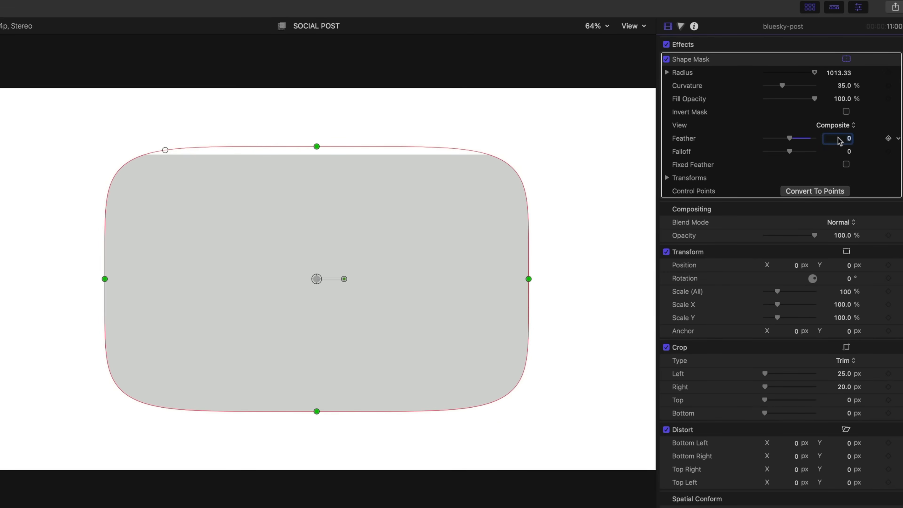
{"action": "left_click_drag", "start_coordinate": [781, 87], "coordinate": [766, 88]}
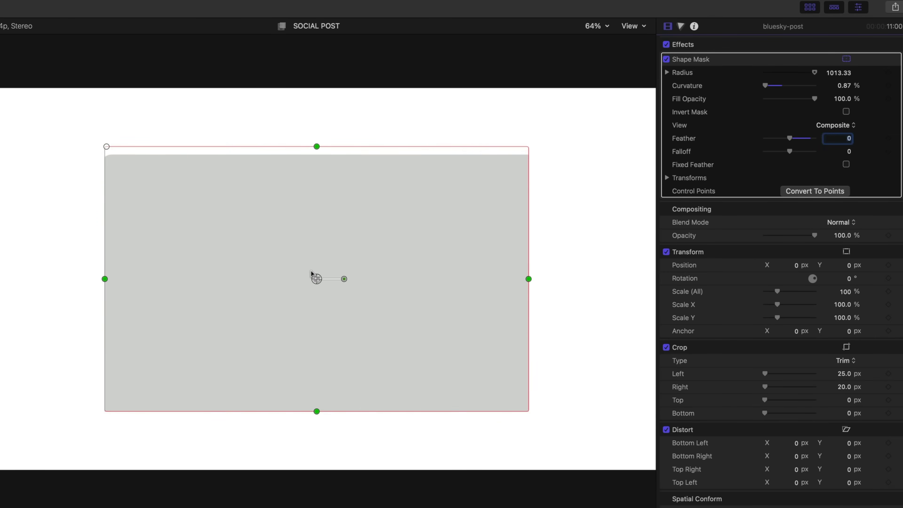
{"action": "left_click_drag", "start_coordinate": [313, 276], "coordinate": [315, 290]}
{"action": "left_click_drag", "start_coordinate": [530, 295], "coordinate": [590, 296]}
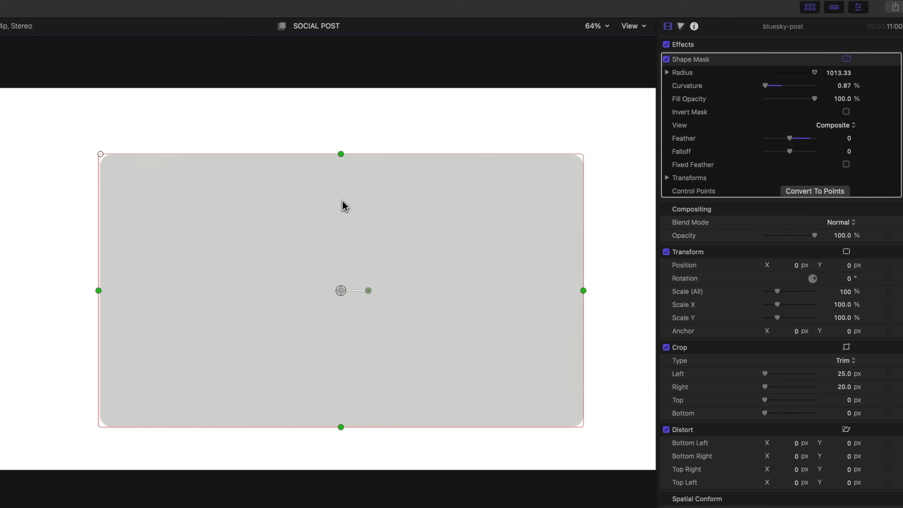
{"action": "left_click_drag", "start_coordinate": [766, 86], "coordinate": [767, 87]}
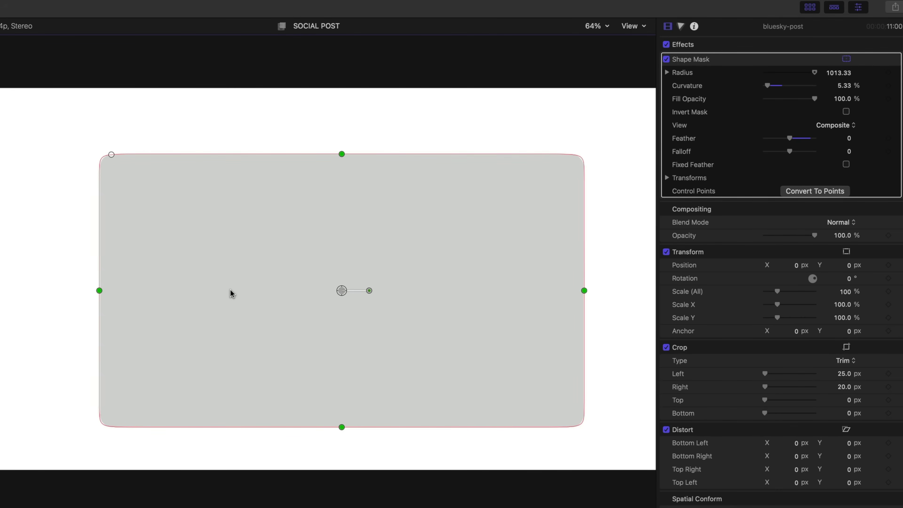
{"action": "left_click_drag", "start_coordinate": [230, 289], "coordinate": [229, 289]}
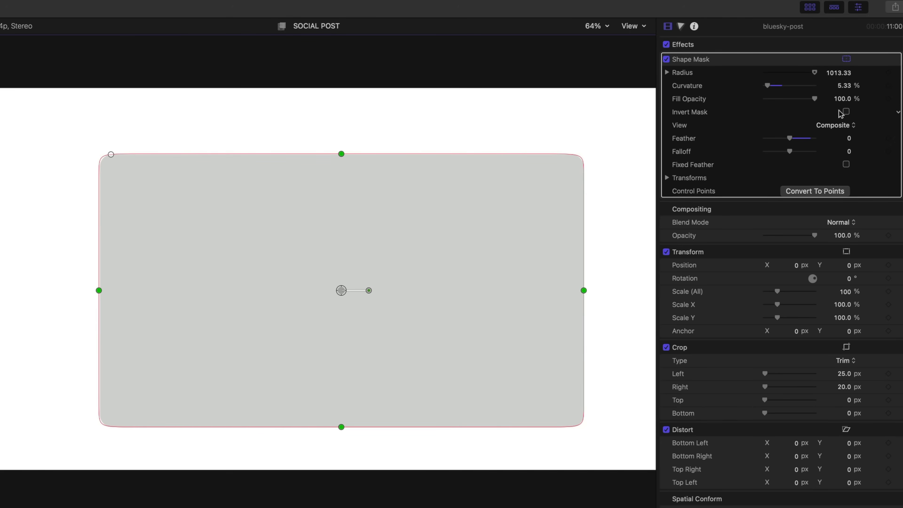
{"action": "left_click", "coordinate": [846, 112]}
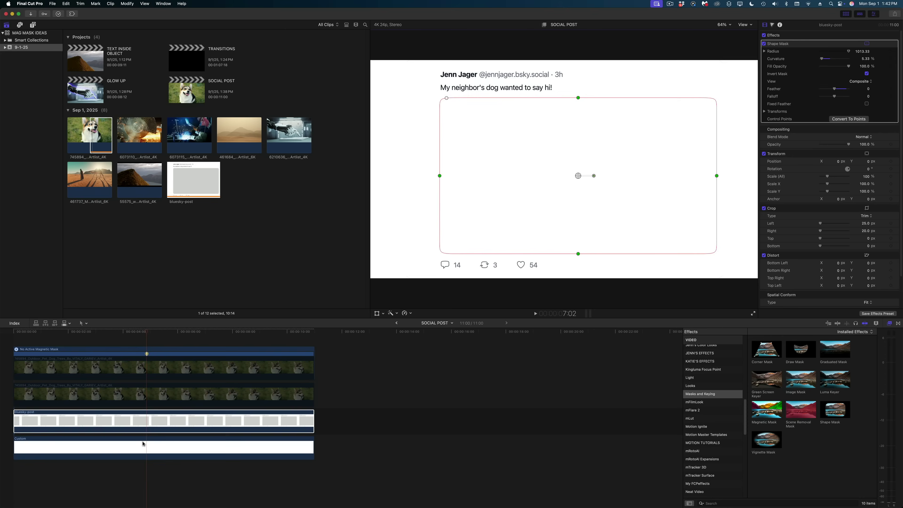
{"action": "left_click", "coordinate": [144, 441]}
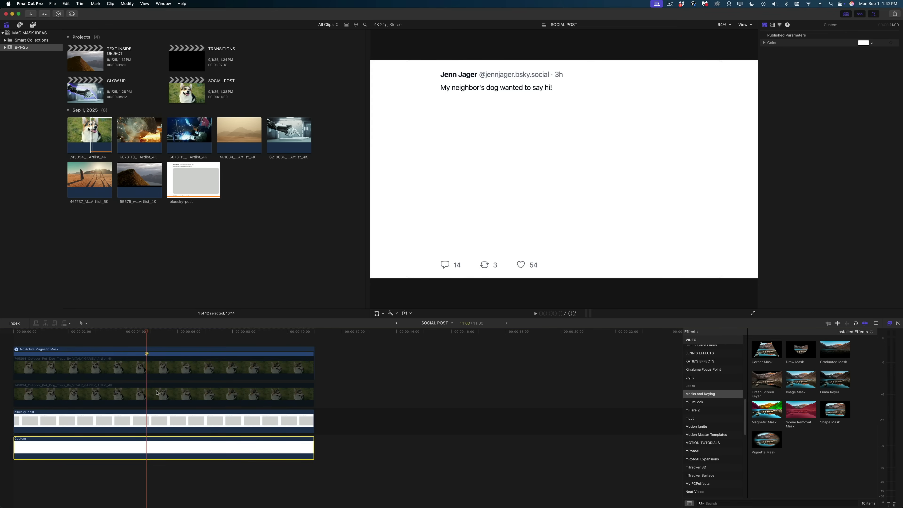
Re-enable the lower corgi clip and move it below the bluesky-post clip
{"action": "left_click", "coordinate": [158, 392]}
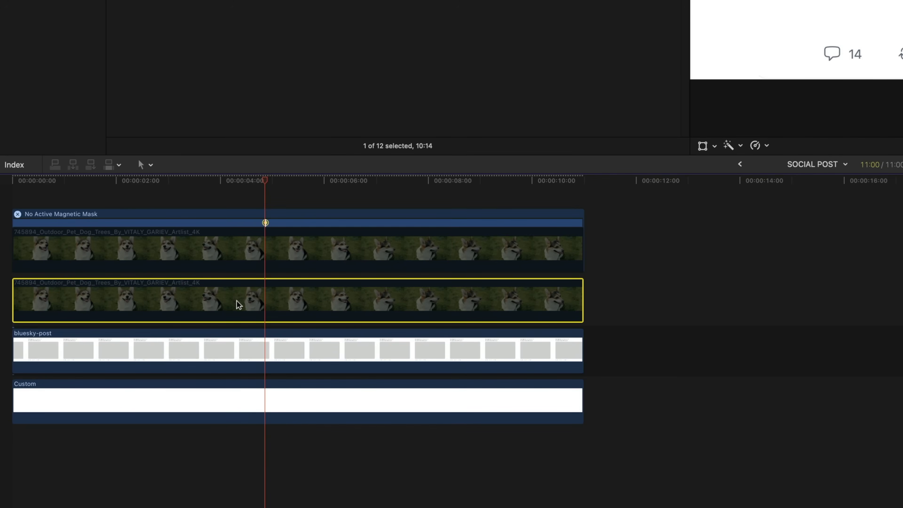
{"action": "key", "text": "v"}
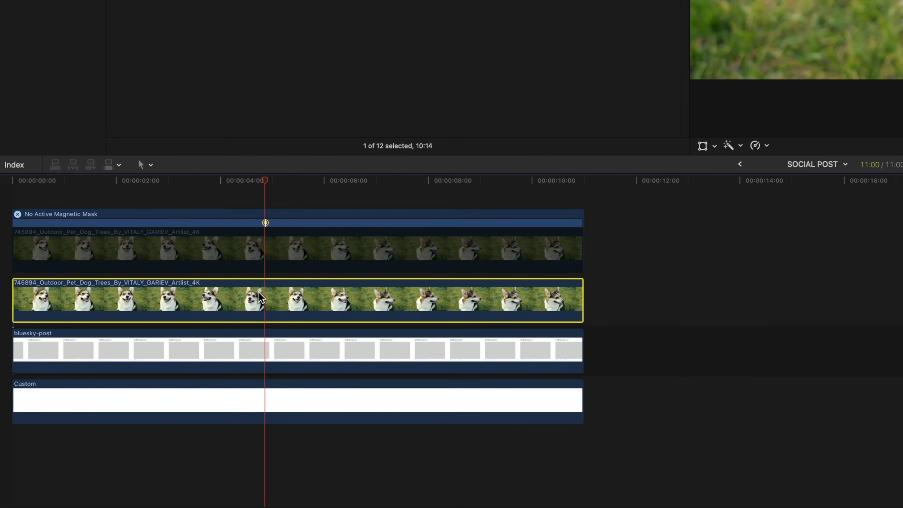
{"action": "key", "text": "alt+Down"}
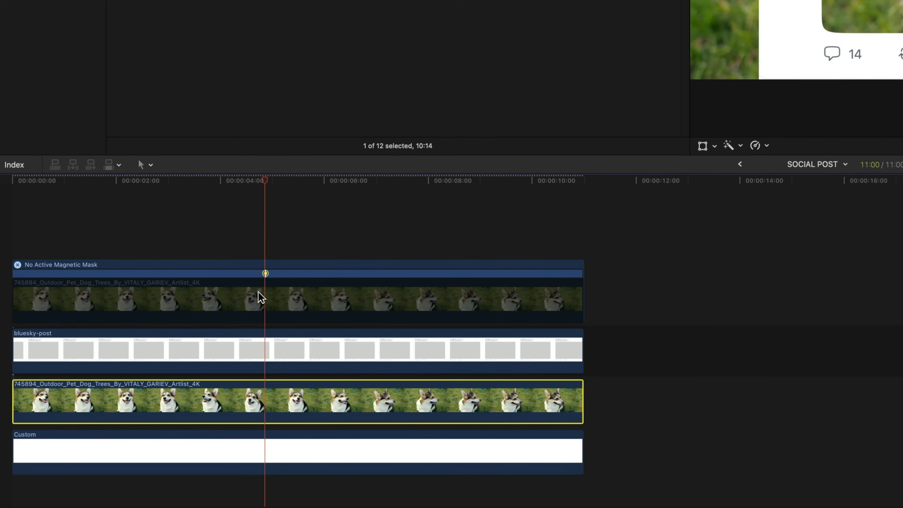
Shift both corgi clips right to Position X 659 px
{"action": "key", "text": "super"}
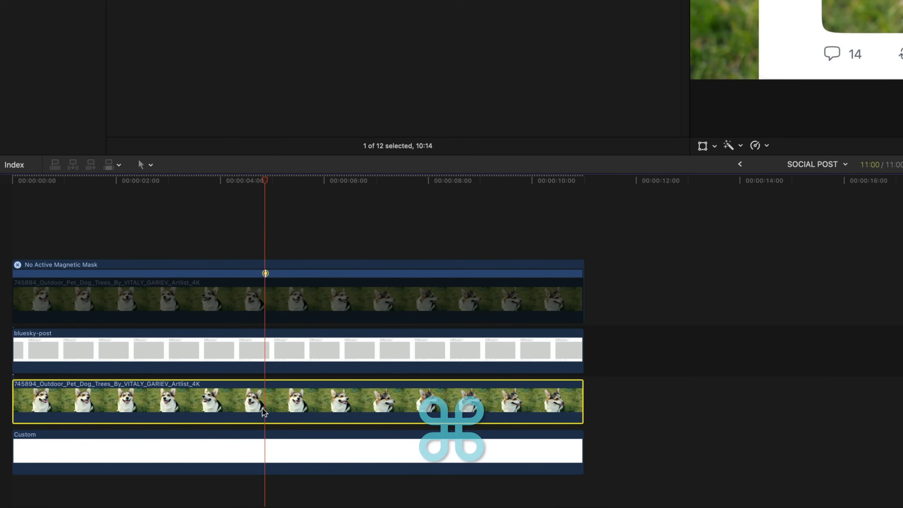
{"action": "left_click", "coordinate": [302, 297], "text": "super"}
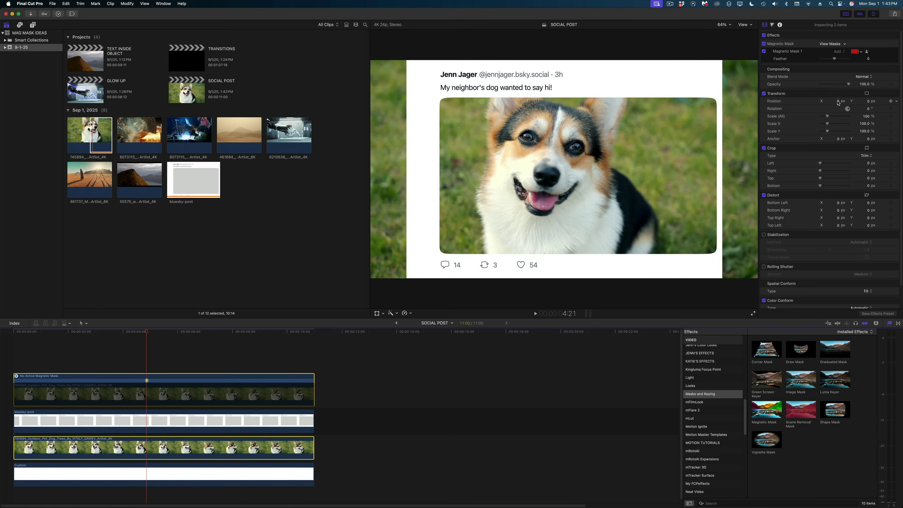
{"action": "left_click_drag", "start_coordinate": [838, 103], "coordinate": [861, 103]}
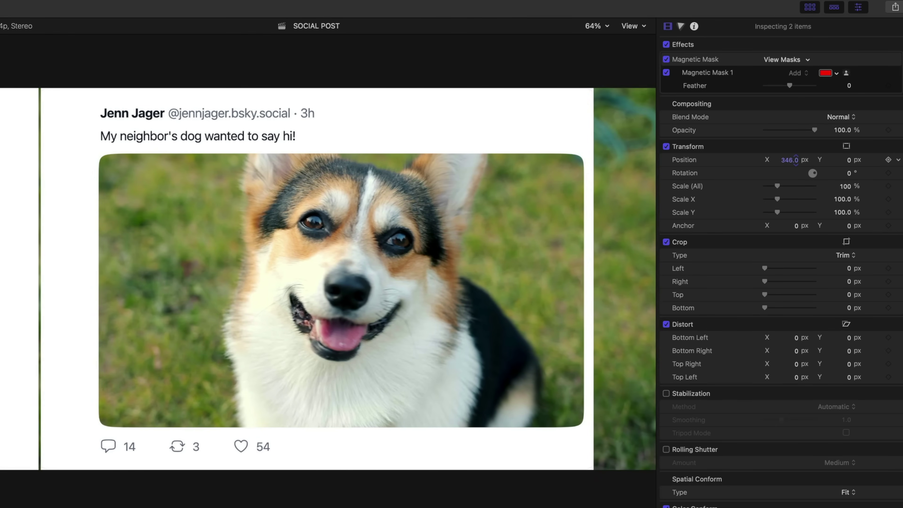
{"action": "mouse_move", "coordinate": [796, 160]}
{"action": "left_mouse_down"}
{"action": "mouse_move", "coordinate": [813, 160]}
{"action": "mouse_move", "coordinate": [798, 160]}
{"action": "left_mouse_up"}
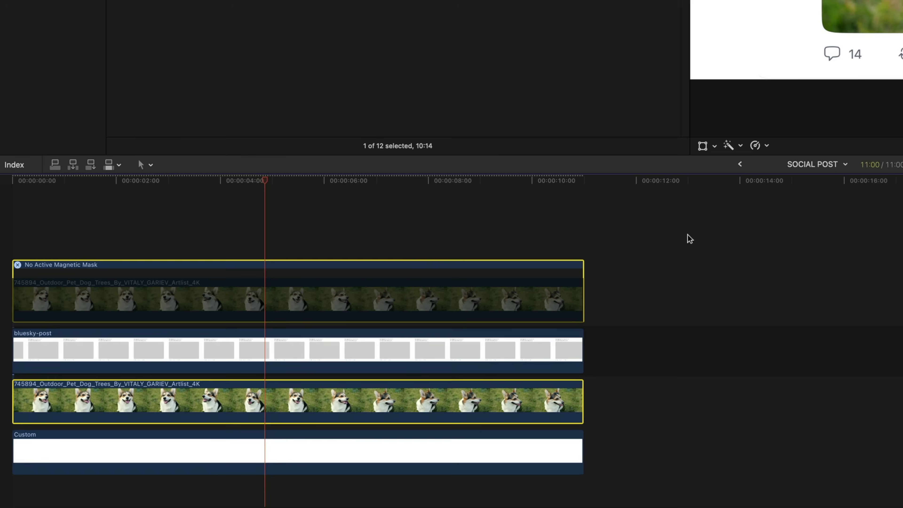
Crop the lower corgi clip's right side by 1031 px to fit the post's window
{"action": "left_click", "coordinate": [369, 361]}
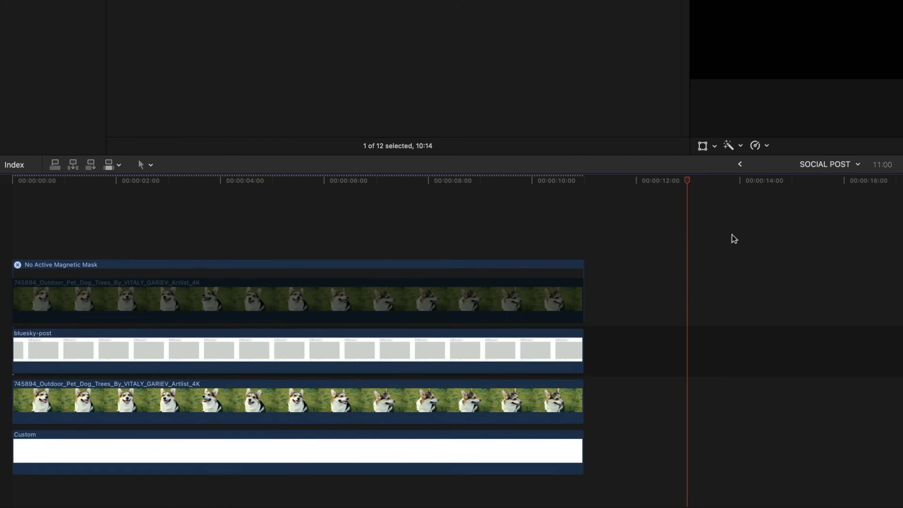
{"action": "left_click", "coordinate": [298, 410]}
{"action": "left_click", "coordinate": [276, 227]}
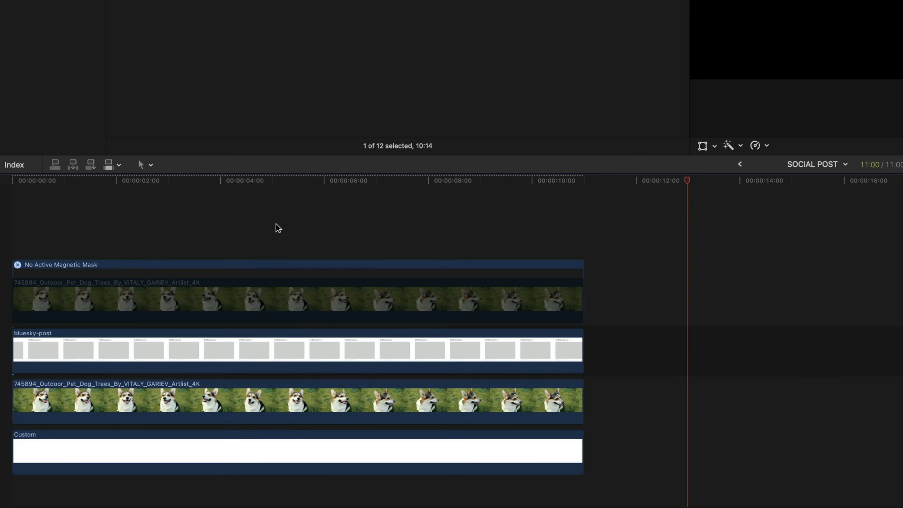
{"action": "left_click", "coordinate": [303, 413]}
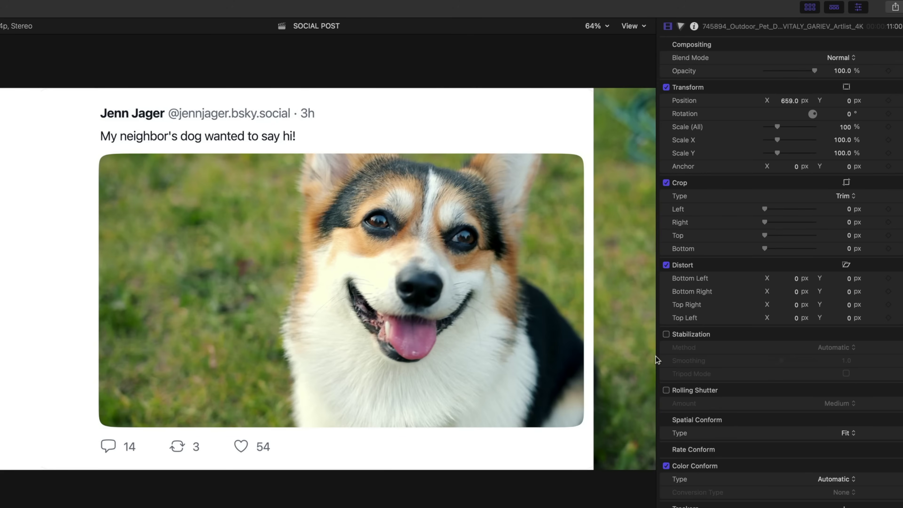
{"action": "left_click_drag", "start_coordinate": [764, 222], "coordinate": [788, 225]}
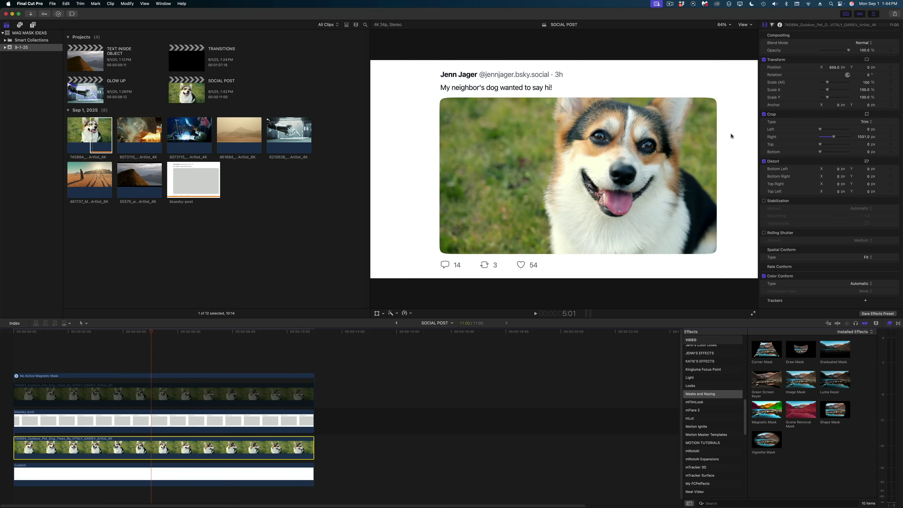
{"action": "left_click", "coordinate": [161, 399]}
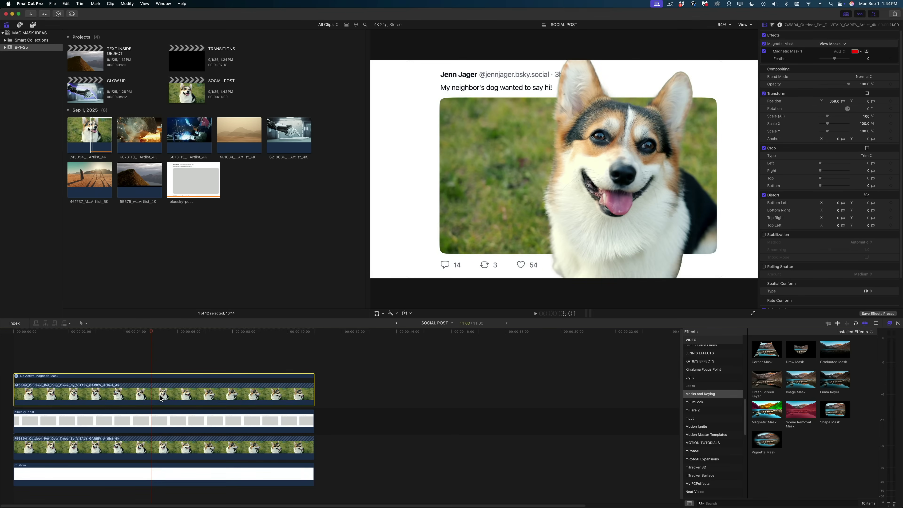